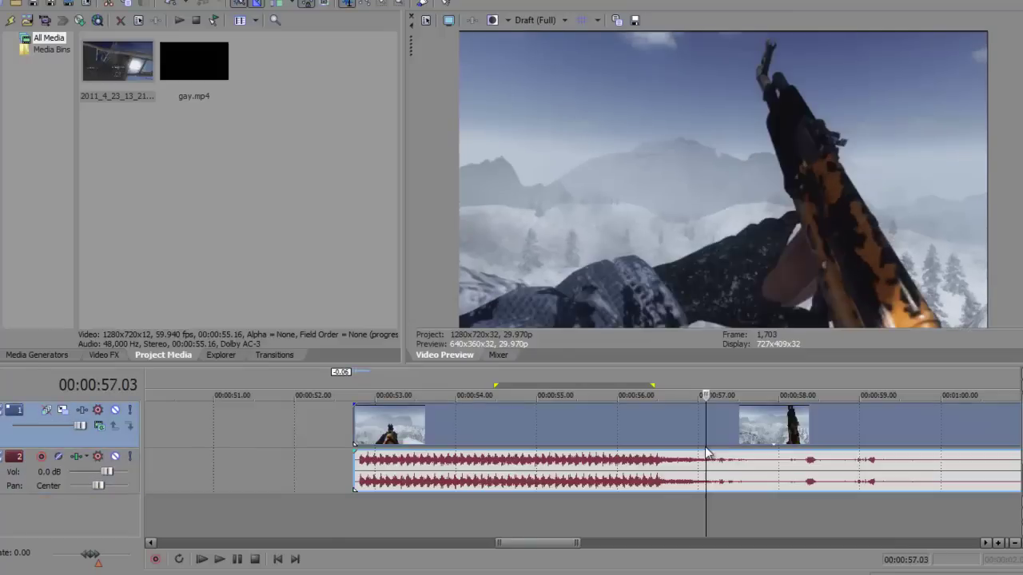
- Scrub the timeline around 56–57 seconds to review the gameplay clip
{"action": "left_click", "coordinate": [742, 444]}
{"action": "left_click", "coordinate": [700, 438]}
{"action": "left_click", "coordinate": [684, 438]}
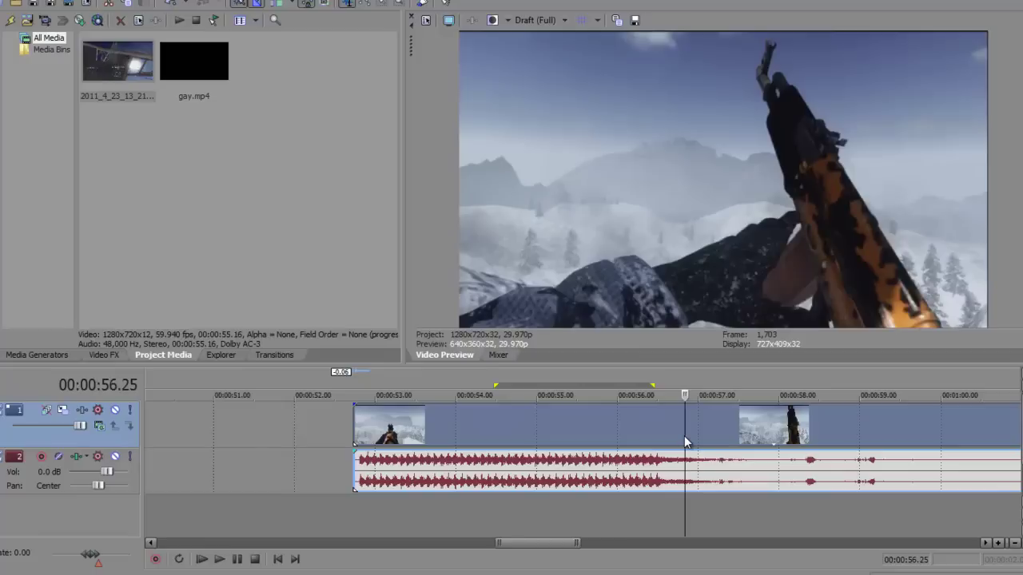
{"action": "left_click_drag", "start_coordinate": [684, 435], "coordinate": [692, 436]}
{"action": "left_click", "coordinate": [727, 438]}
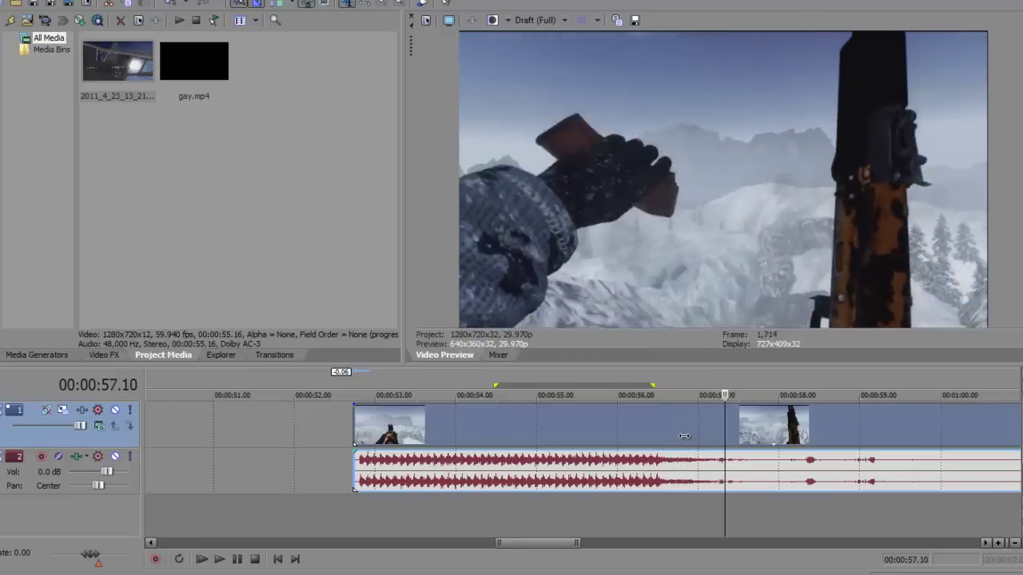
{"action": "scroll", "coordinate": [701, 435], "scroll_direction": "down", "scroll_amount": 5}
{"action": "left_click", "coordinate": [703, 437]}
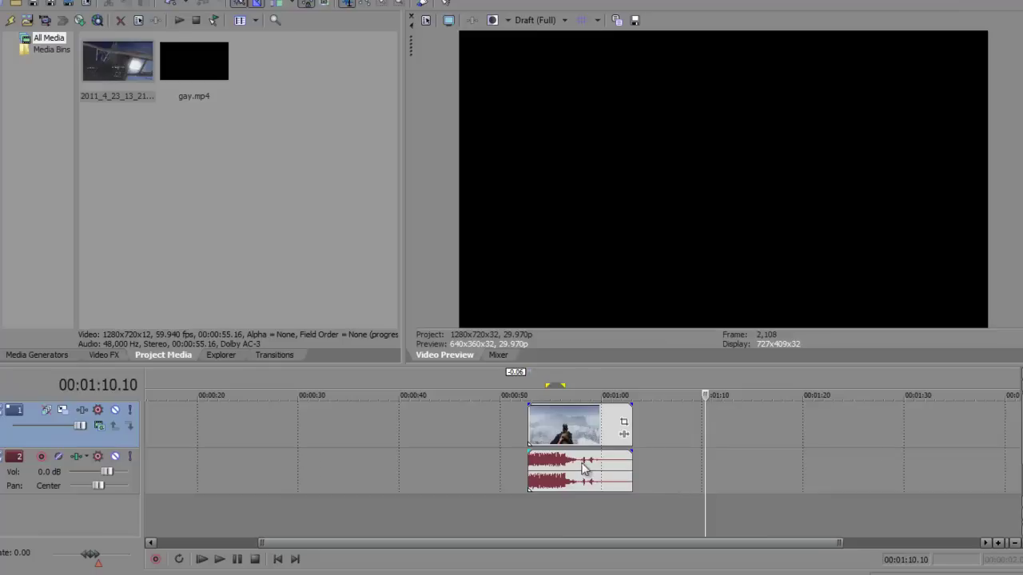
{"action": "scroll", "coordinate": [580, 471], "scroll_direction": "up", "scroll_amount": 2}
{"action": "scroll", "coordinate": [439, 402], "scroll_direction": "down", "scroll_amount": 2}
{"action": "left_click", "coordinate": [435, 403]}
{"action": "scroll", "coordinate": [442, 403], "scroll_direction": "up", "scroll_amount": 2}
- Play the clip from 57.06 and stop at 00:00:58.04
{"action": "left_click_drag", "start_coordinate": [588, 446], "coordinate": [663, 441]}
{"action": "left_click", "coordinate": [666, 437]}
{"action": "scroll", "coordinate": [724, 408], "scroll_direction": "up", "scroll_amount": 4}
{"action": "scroll", "coordinate": [723, 408], "scroll_direction": "down", "scroll_amount": 2}
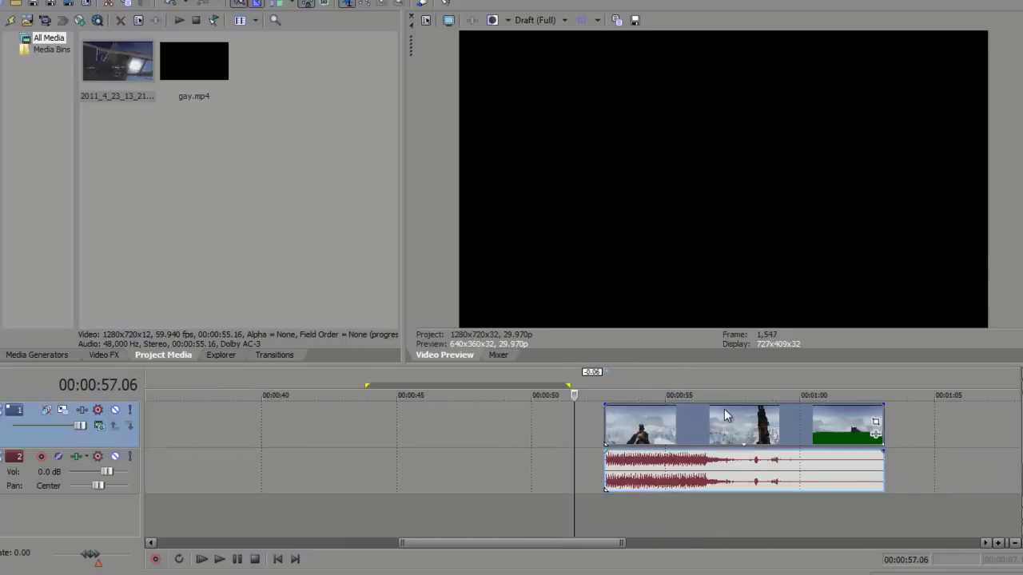
{"action": "left_click", "coordinate": [724, 409]}
{"action": "scroll", "coordinate": [724, 409], "scroll_direction": "up", "scroll_amount": 3}
{"action": "key", "text": "space"}
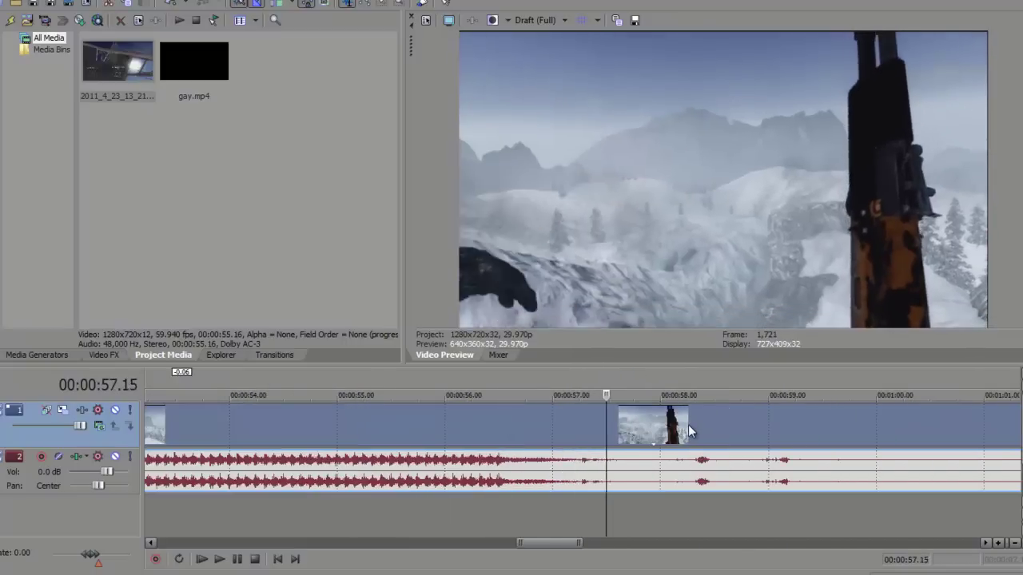
{"action": "key", "text": "Return"}
- Set a loop region on the ruler from about 55.15 to 57.06
{"action": "scroll", "coordinate": [628, 433], "scroll_direction": "down", "scroll_amount": 2}
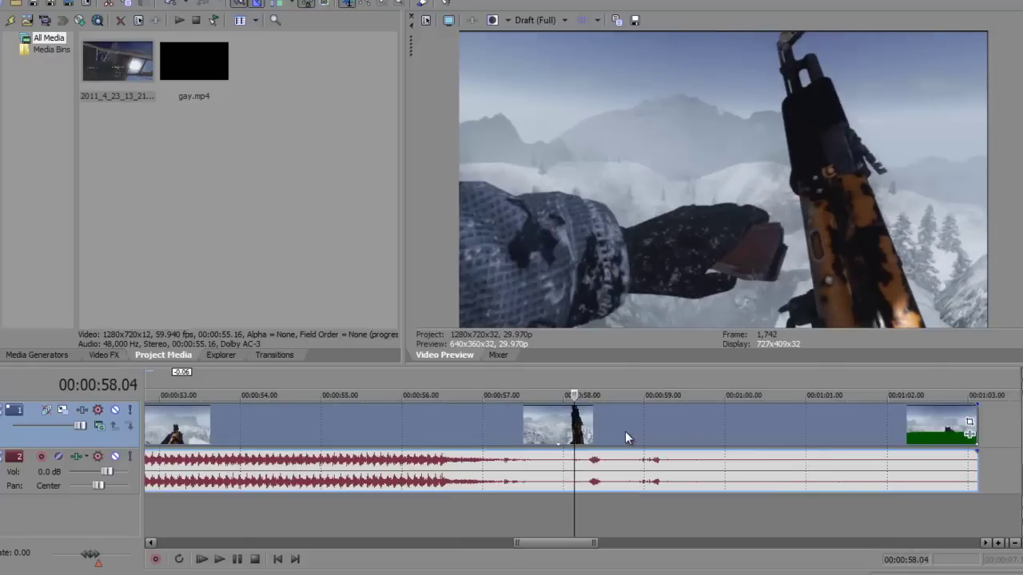
{"action": "left_click", "coordinate": [414, 429]}
{"action": "scroll", "coordinate": [528, 479], "scroll_direction": "up", "scroll_amount": 2}
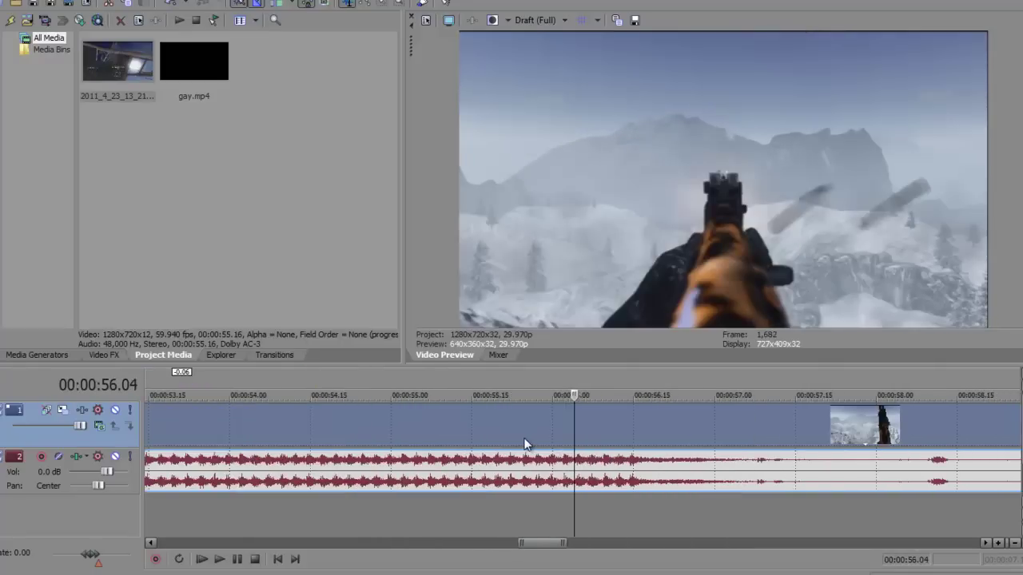
{"action": "left_click_drag", "start_coordinate": [489, 491], "coordinate": [746, 446]}
- Set the video event's properties to Disable resample and confirm
{"action": "right_click", "coordinate": [746, 445]}
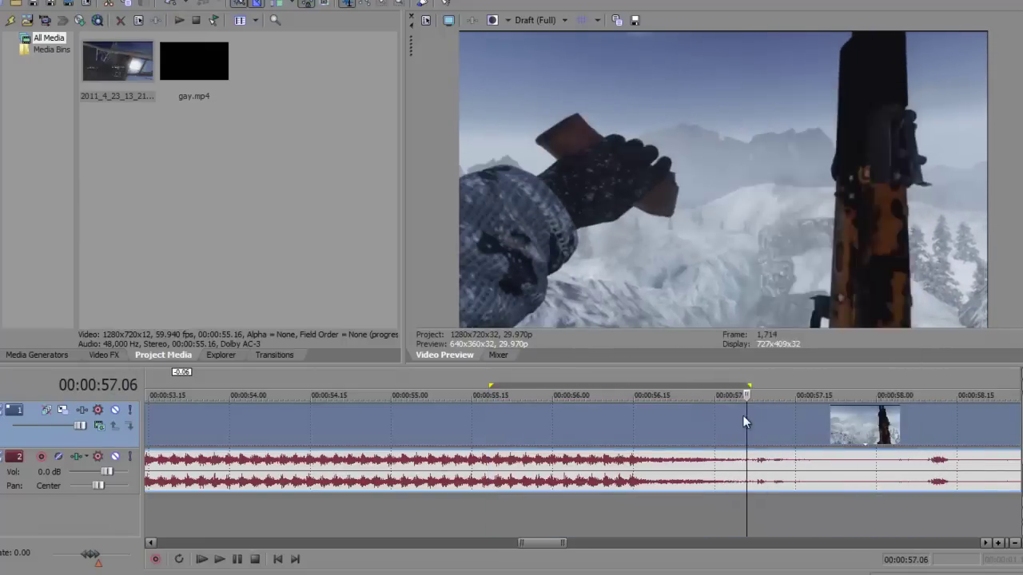
{"action": "left_click", "coordinate": [748, 408]}
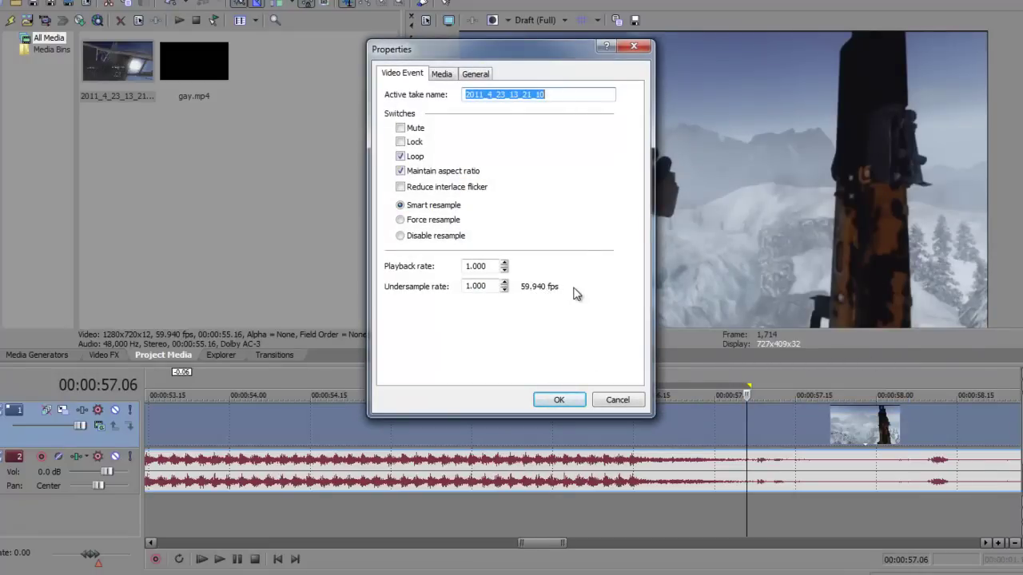
{"action": "left_click", "coordinate": [407, 240]}
{"action": "left_click", "coordinate": [551, 405]}
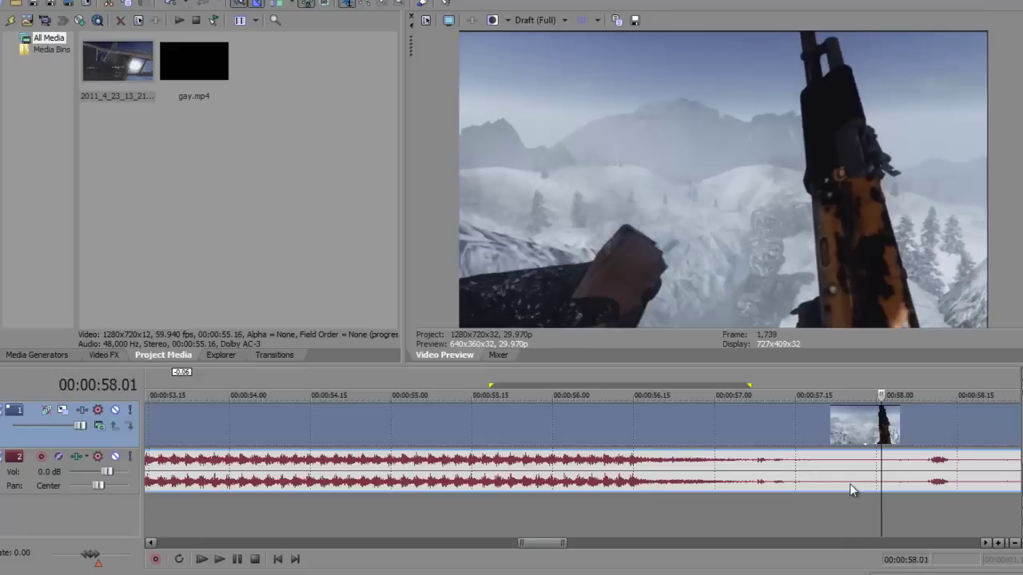
- Loop the whole clip and choose Windows Media Video V11 in Render As
{"action": "scroll", "coordinate": [808, 471], "scroll_direction": "down", "scroll_amount": 5}
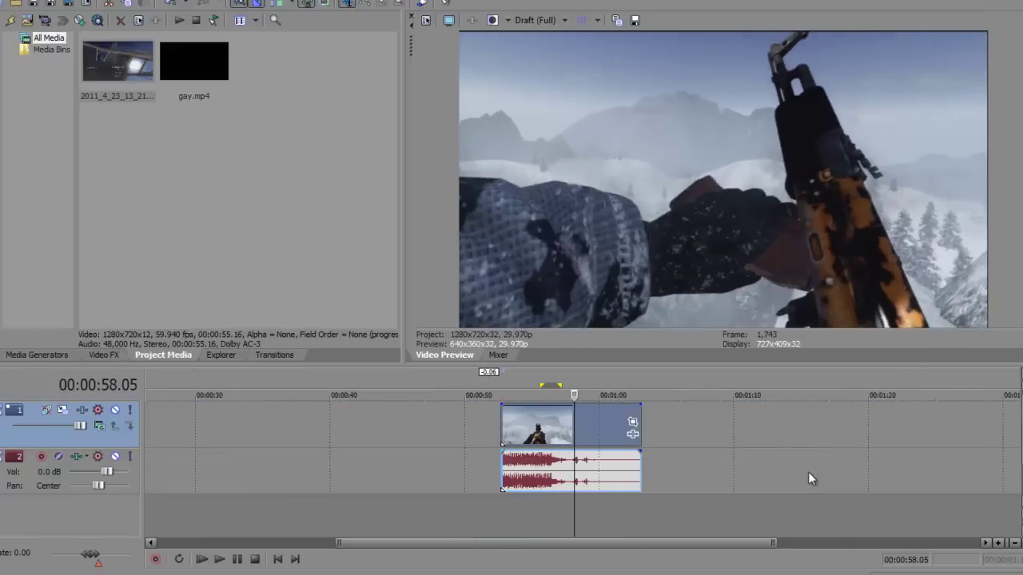
{"action": "double_click", "coordinate": [512, 444]}
{"action": "left_click", "coordinate": [14, 1]}
{"action": "left_click", "coordinate": [34, 88]}
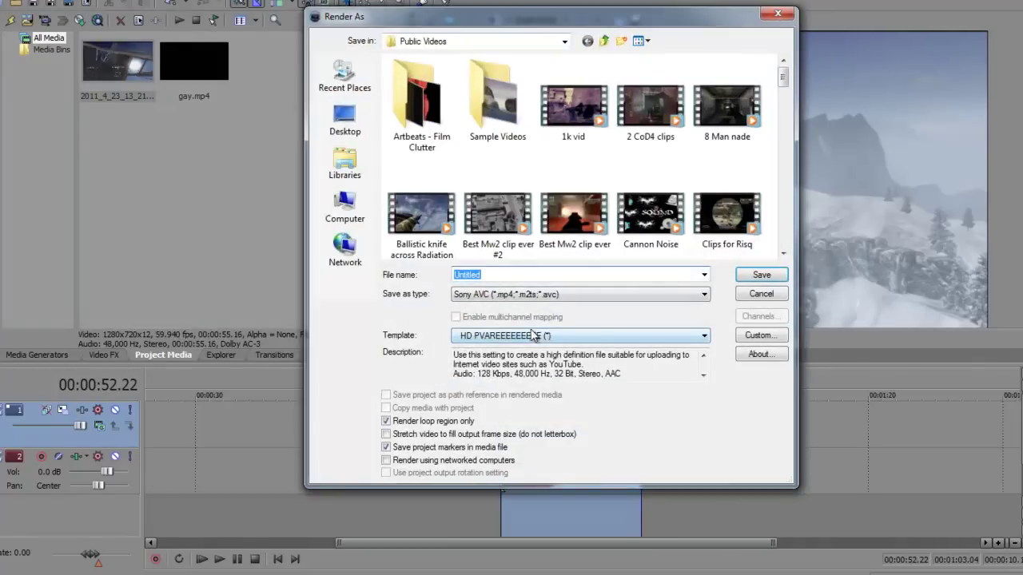
{"action": "left_click", "coordinate": [564, 302]}
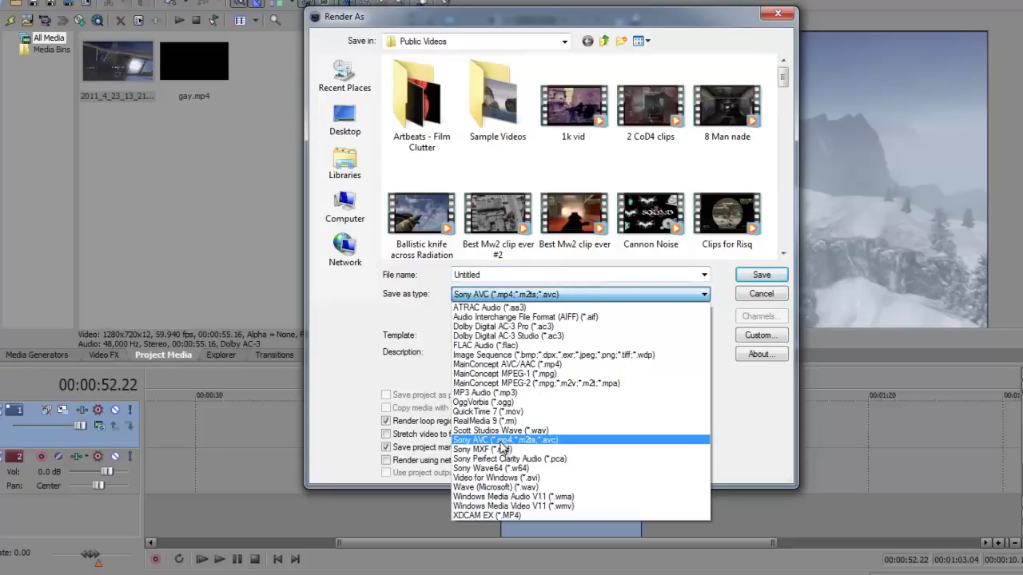
{"action": "left_click", "coordinate": [562, 507]}
{"action": "left_click", "coordinate": [575, 294]}
{"action": "left_click", "coordinate": [511, 506]}
- Select the output file name and keep Windows Media Video V11 as the type
{"action": "double_click", "coordinate": [502, 276]}
{"action": "left_click", "coordinate": [524, 274]}
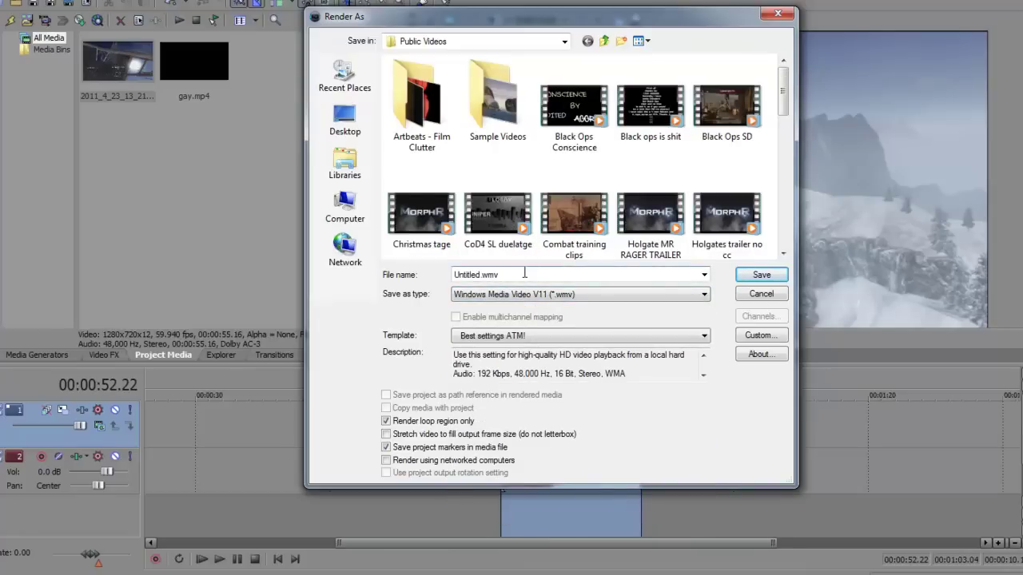
{"action": "left_click_drag", "start_coordinate": [464, 274], "coordinate": [617, 282]}
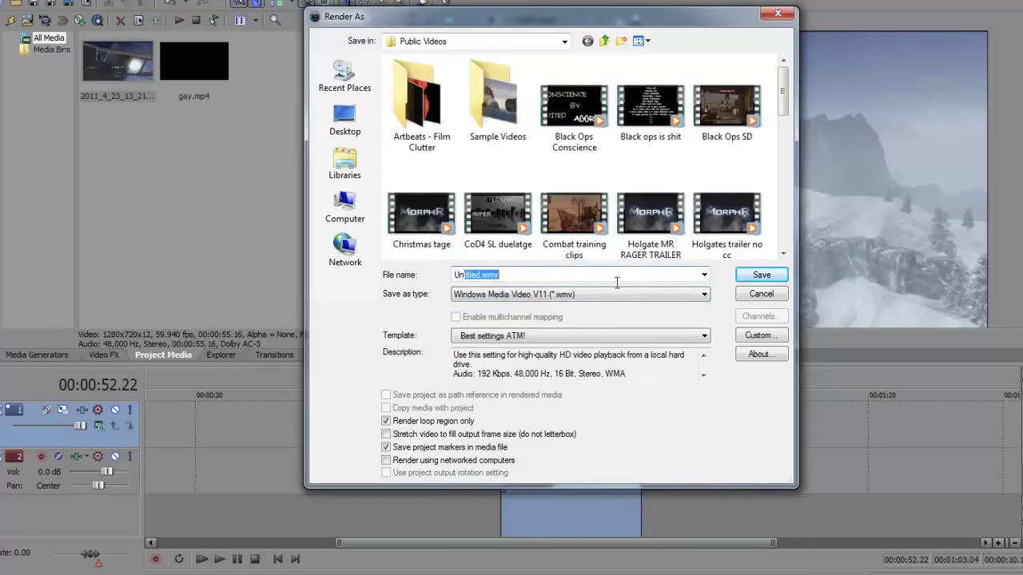
{"action": "left_click", "coordinate": [698, 273]}
{"action": "left_click_drag", "start_coordinate": [501, 275], "coordinate": [452, 275]}
{"action": "left_click", "coordinate": [483, 299]}
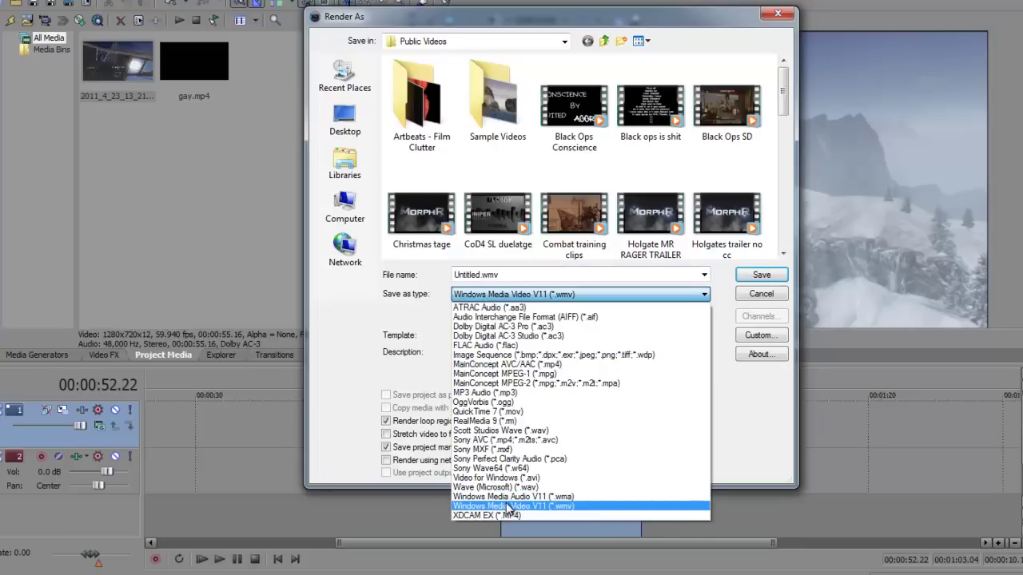
{"action": "left_click", "coordinate": [510, 508]}
- Switch the output type to QuickTime 7 (*.mov), with the file name Untitled.mov
{"action": "left_click", "coordinate": [644, 296]}
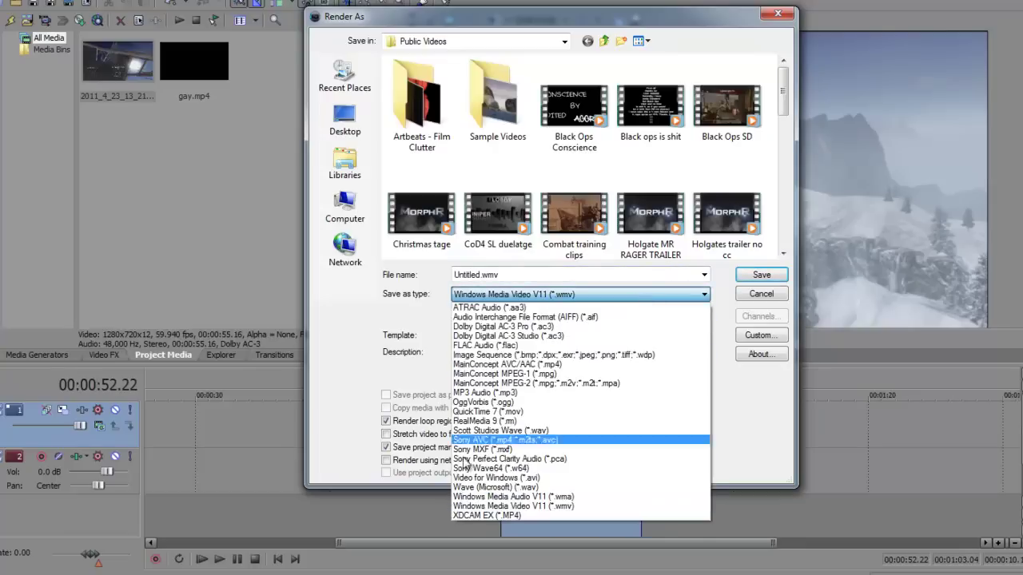
{"action": "left_click", "coordinate": [496, 411]}
{"action": "double_click", "coordinate": [495, 276]}
{"action": "left_click_drag", "start_coordinate": [496, 277], "coordinate": [463, 276]}
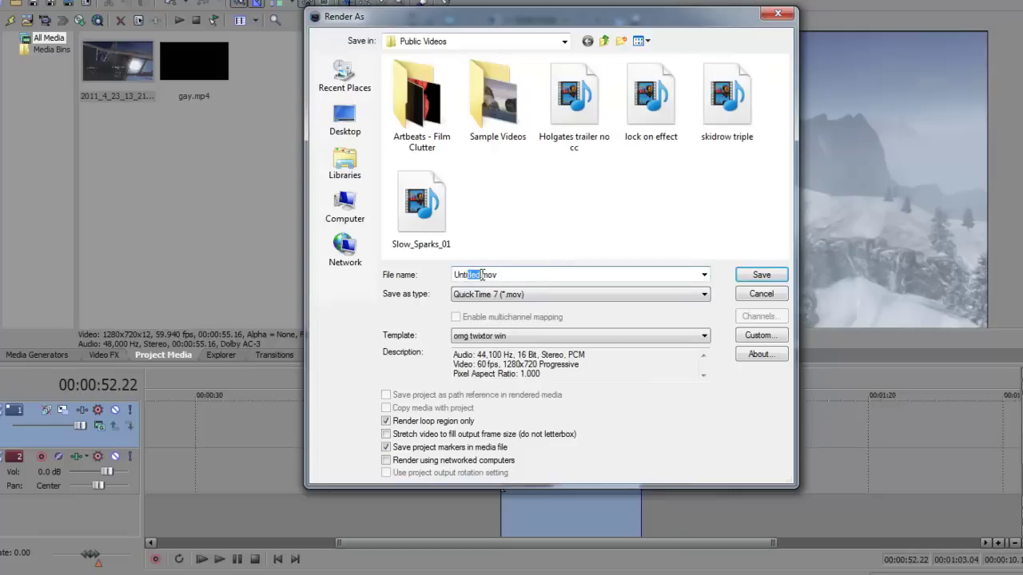
{"action": "left_click_drag", "start_coordinate": [531, 277], "coordinate": [440, 283]}
{"action": "left_click", "coordinate": [524, 274]}
{"action": "double_click", "coordinate": [524, 274]}
- Leave the output type unchanged and cancel the render
{"action": "left_click", "coordinate": [518, 295]}
{"action": "left_click", "coordinate": [548, 274]}
{"action": "double_click", "coordinate": [548, 274]}
{"action": "left_click", "coordinate": [549, 274]}
{"action": "double_click", "coordinate": [549, 274]}
{"action": "key", "text": "Tab"}
{"action": "left_click", "coordinate": [763, 294]}
- Open and close the event's Pan/Crop window, then delete the selected item
{"action": "left_click", "coordinate": [639, 428]}
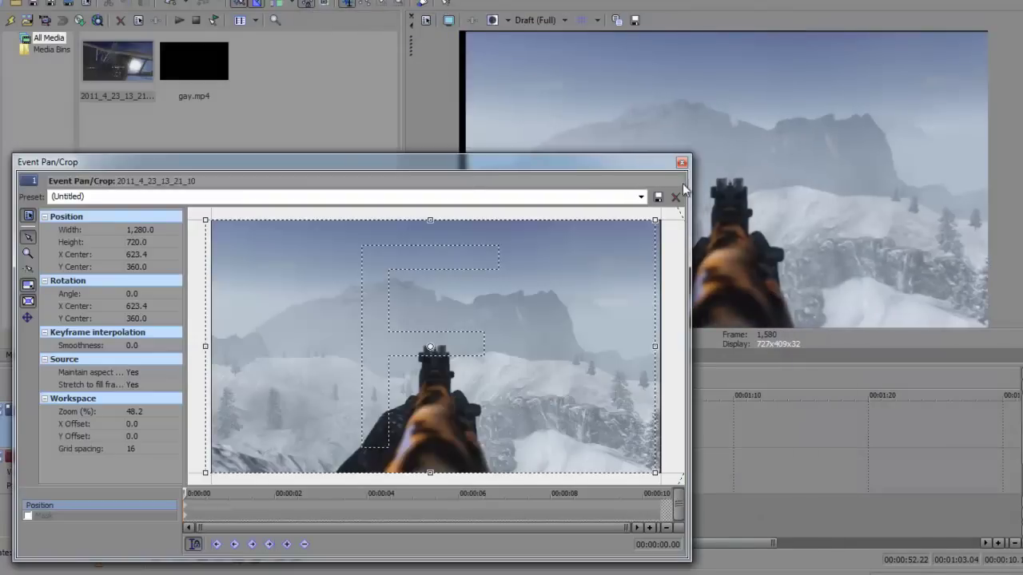
{"action": "left_click", "coordinate": [681, 162]}
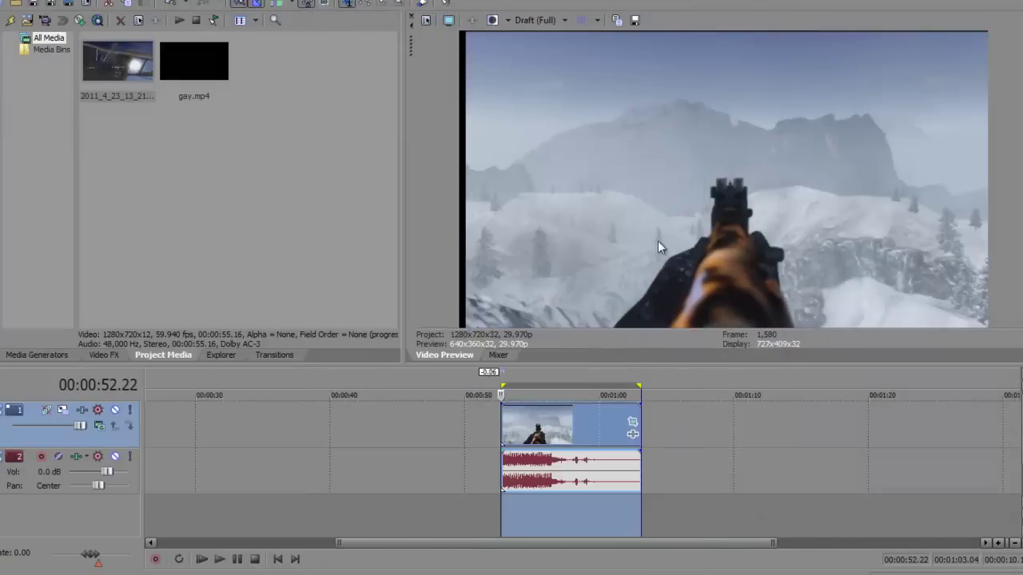
{"action": "double_click", "coordinate": [593, 408]}
{"action": "key", "text": "Delete"}
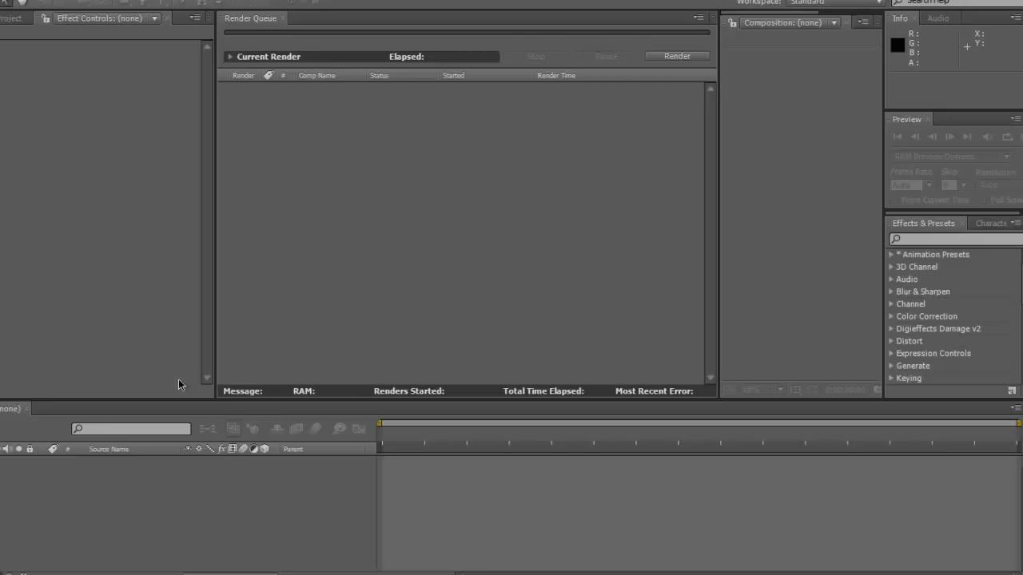
- In After Effects, create a 1280x720, 60 fps composition and select the gay video file
{"action": "left_click", "coordinate": [64, 3]}
{"action": "left_click", "coordinate": [79, 5]}
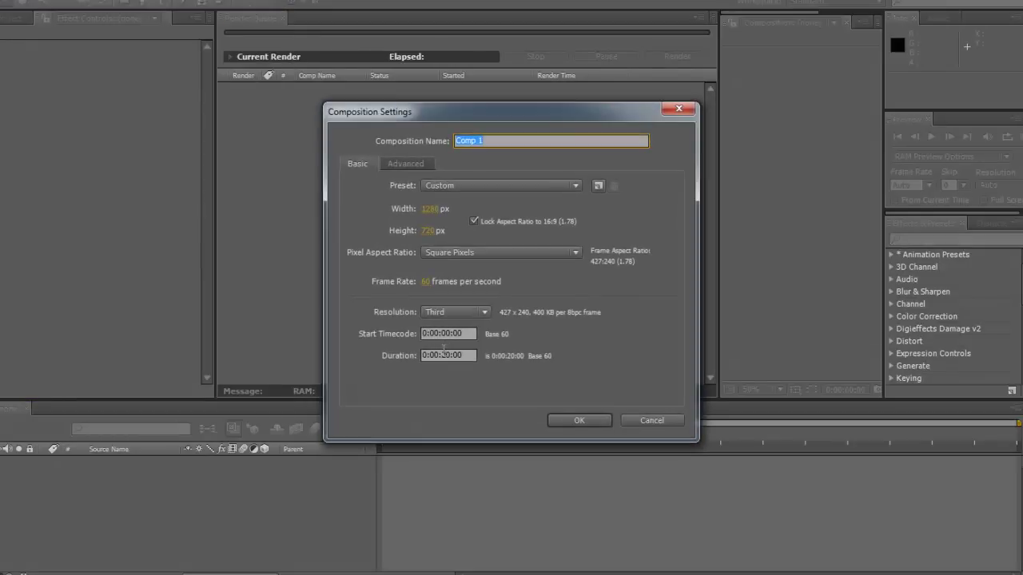
{"action": "left_click", "coordinate": [579, 420]}
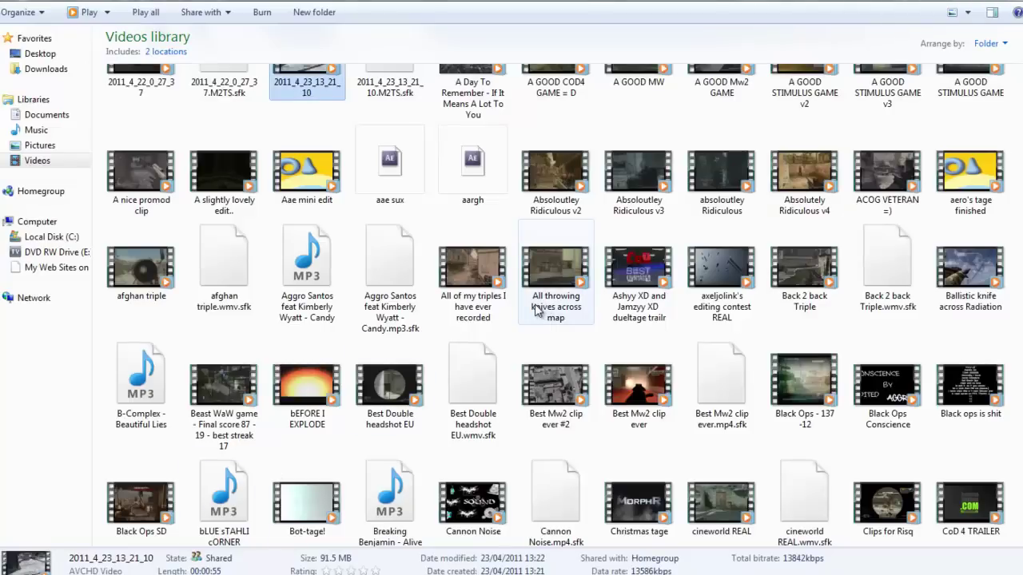
{"action": "scroll", "coordinate": [537, 310], "scroll_direction": "down", "scroll_amount": 10}
{"action": "left_click", "coordinate": [624, 104]}
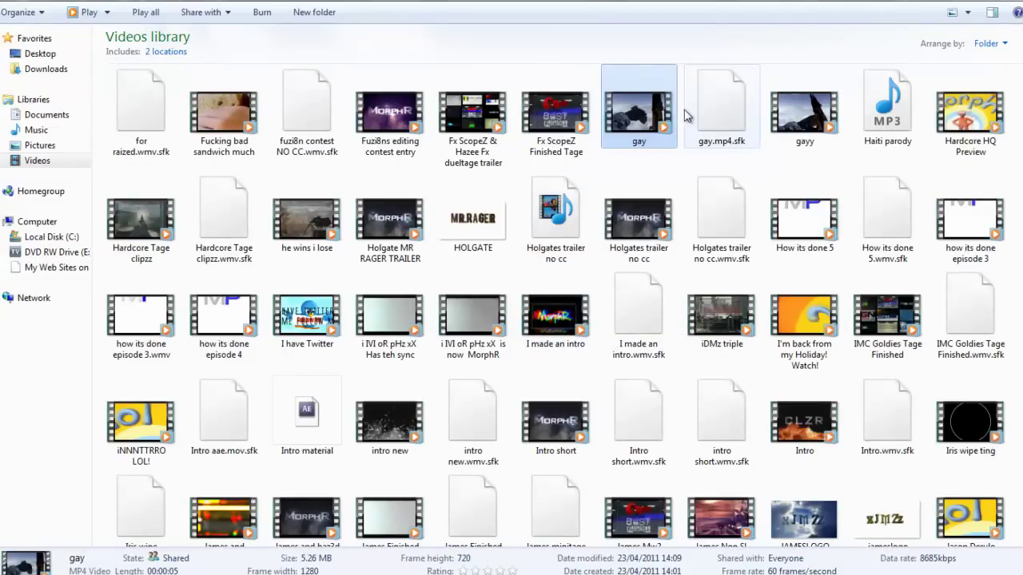
- Import gay.mp4 as a layer in Comp 1 and apply Twixtor 4.5, found by searching 'twix'
{"action": "left_click_drag", "start_coordinate": [625, 104], "coordinate": [128, 271]}
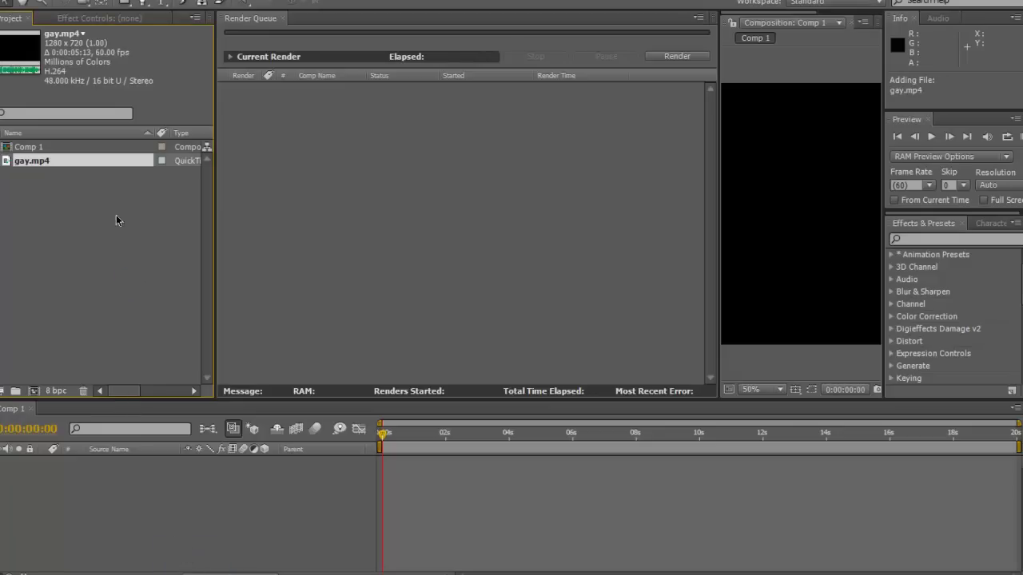
{"action": "left_click_drag", "start_coordinate": [79, 163], "coordinate": [164, 470]}
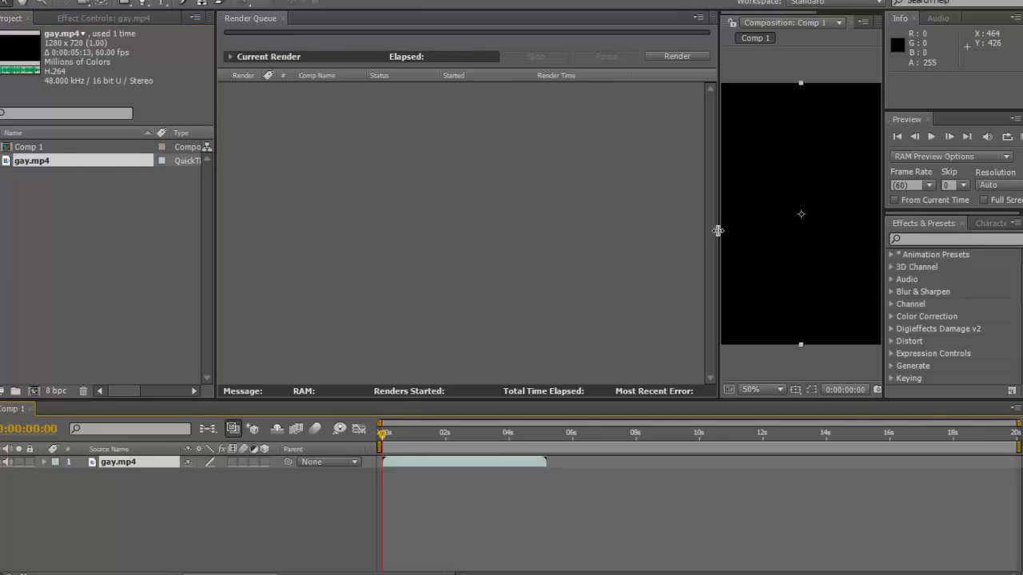
{"action": "left_click_drag", "start_coordinate": [718, 231], "coordinate": [459, 231]}
{"action": "left_click", "coordinate": [973, 239]}
{"action": "type", "text": "twix"}
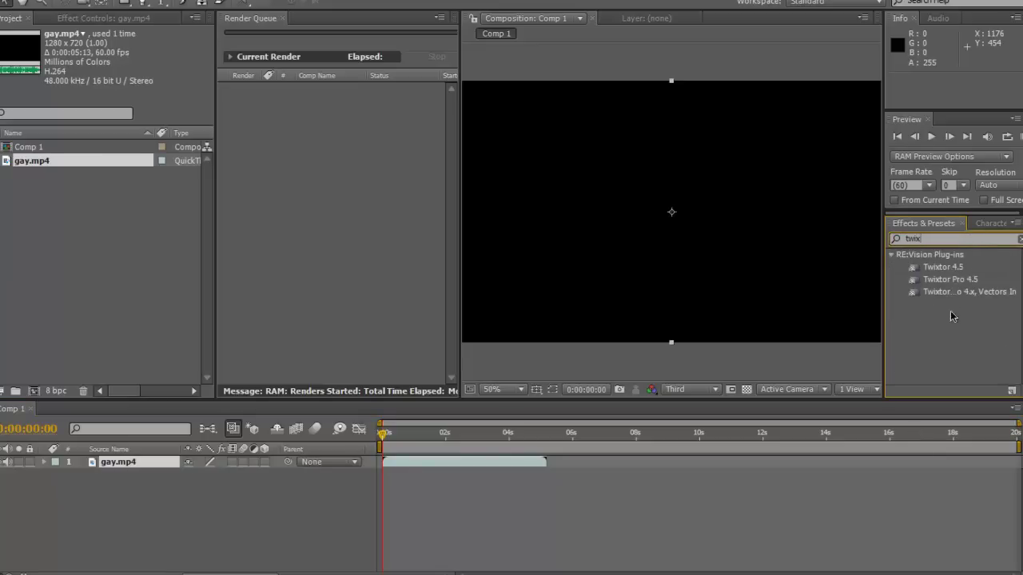
{"action": "left_click_drag", "start_coordinate": [943, 268], "coordinate": [451, 465]}
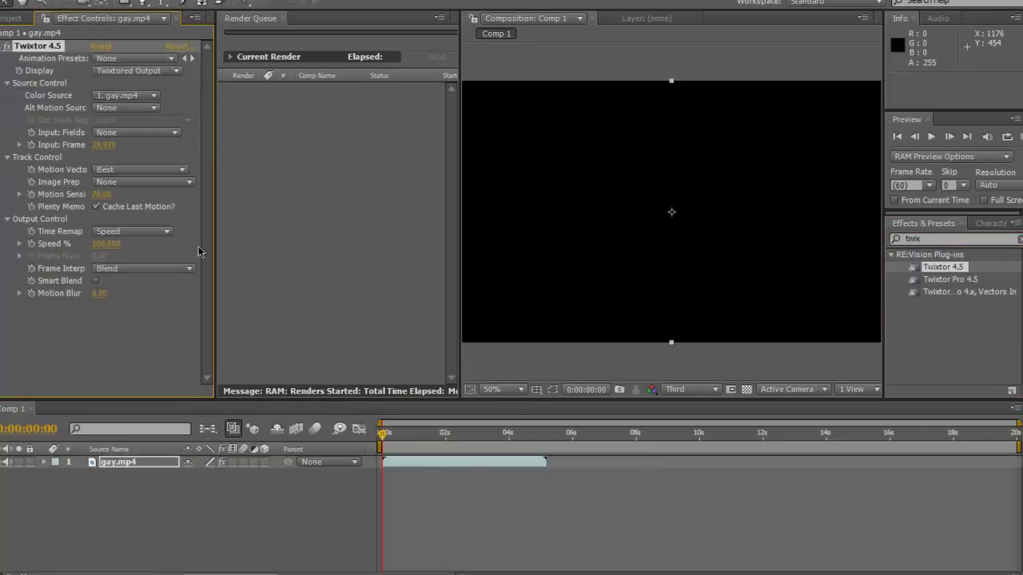
- Preview the footage frame by frame from around 0:00:01:54
{"action": "left_click", "coordinate": [419, 433]}
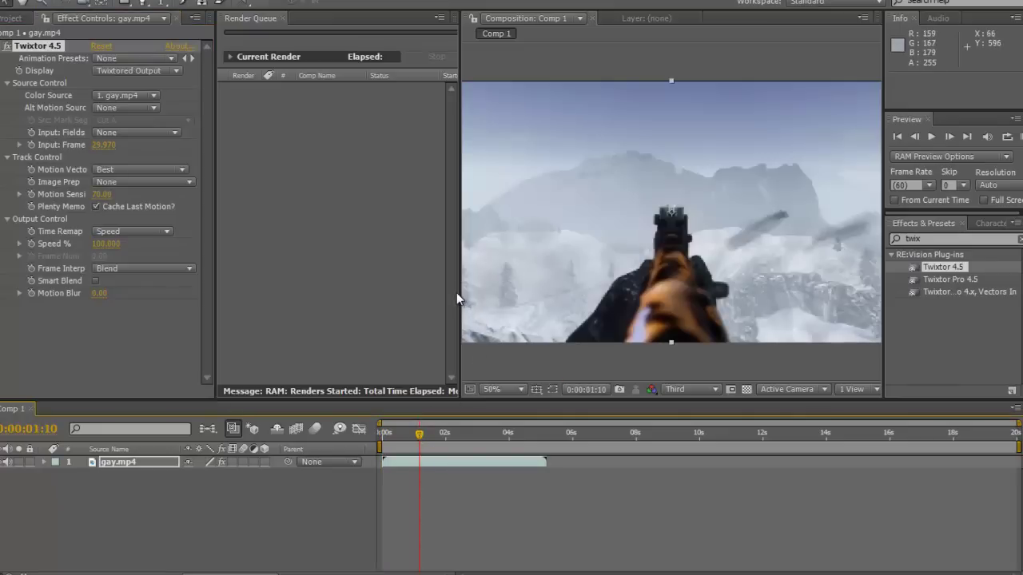
{"action": "left_click_drag", "start_coordinate": [456, 292], "coordinate": [397, 292]}
{"action": "left_click", "coordinate": [443, 432]}
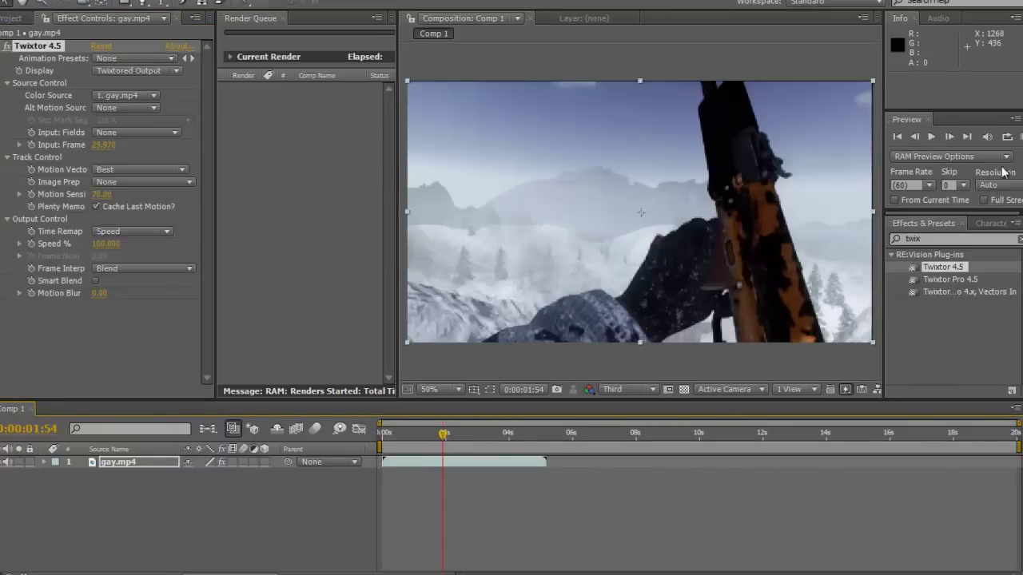
{"action": "left_click", "coordinate": [949, 137]}
{"action": "double_click", "coordinate": [948, 138]}
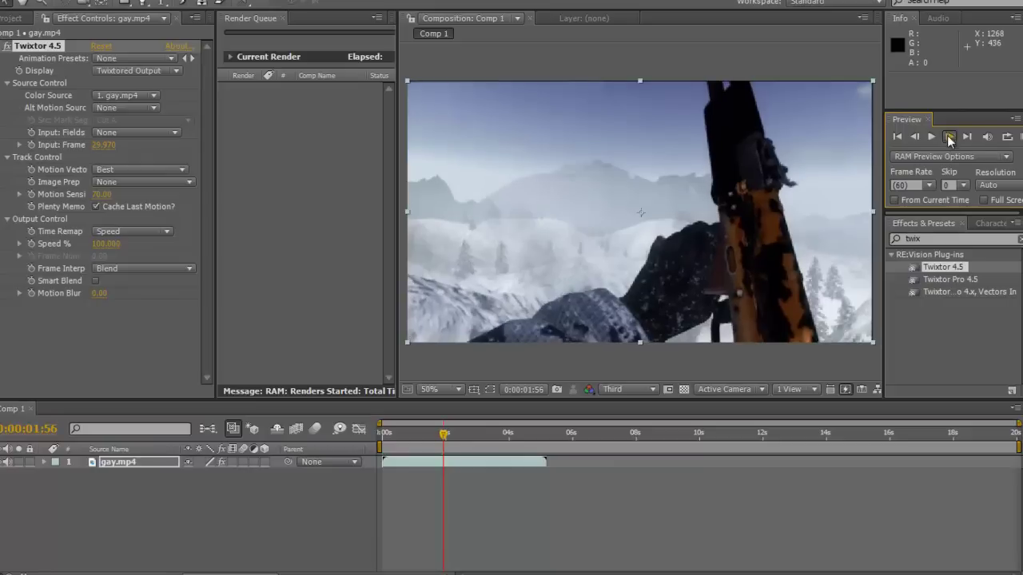
{"action": "left_click", "coordinate": [948, 138]}
{"action": "left_click", "coordinate": [948, 138]}
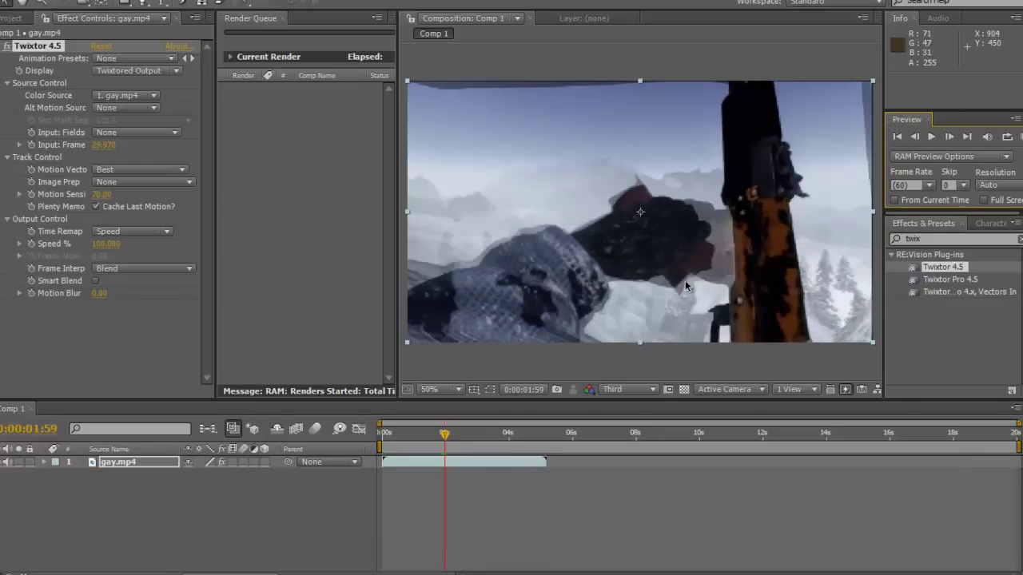
- Set Twixtor's Input: Frame Rate to 59.940, check it frame by frame, and select the gay.mp4 layer
{"action": "left_click", "coordinate": [97, 146]}
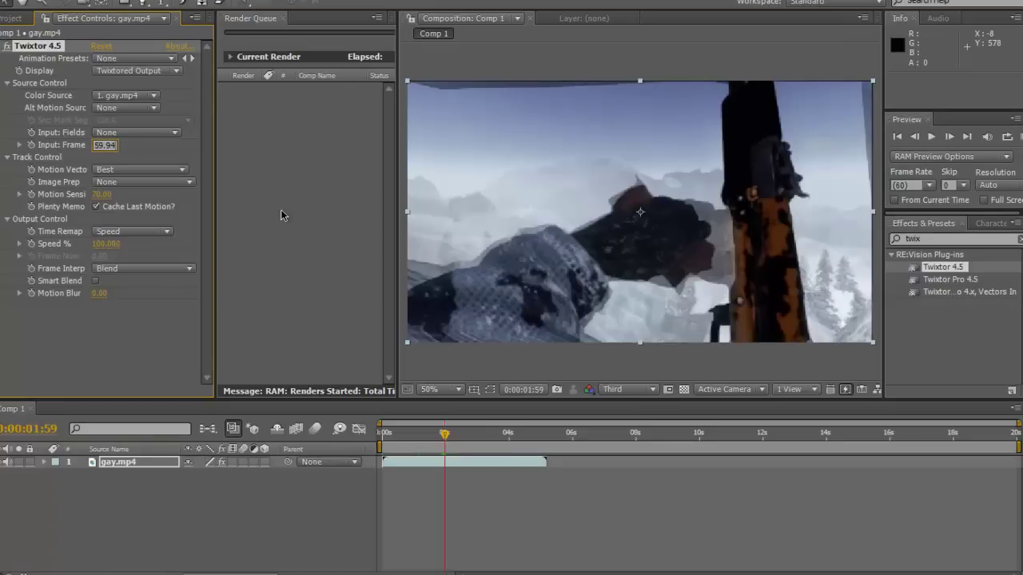
{"action": "key", "text": "Return"}
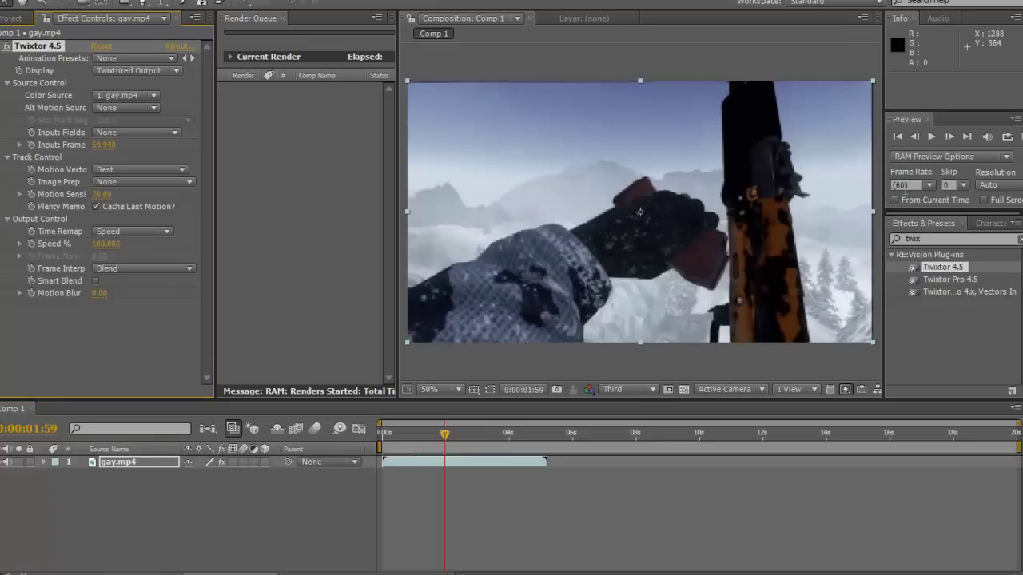
{"action": "left_click", "coordinate": [916, 138]}
{"action": "left_click", "coordinate": [941, 136]}
{"action": "left_click", "coordinate": [942, 135]}
{"action": "left_click", "coordinate": [943, 135]}
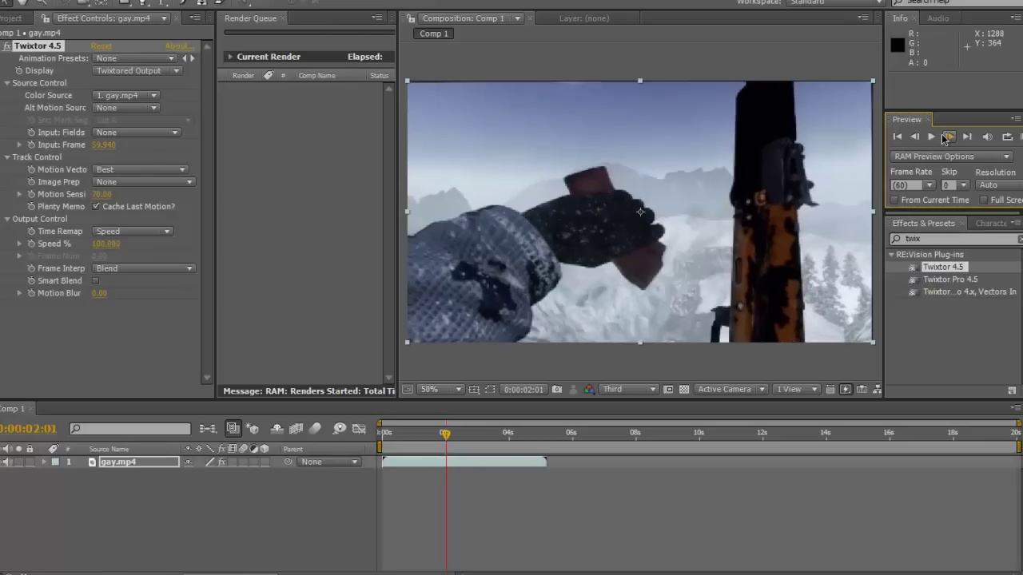
{"action": "left_click", "coordinate": [941, 135]}
{"action": "left_click", "coordinate": [940, 134]}
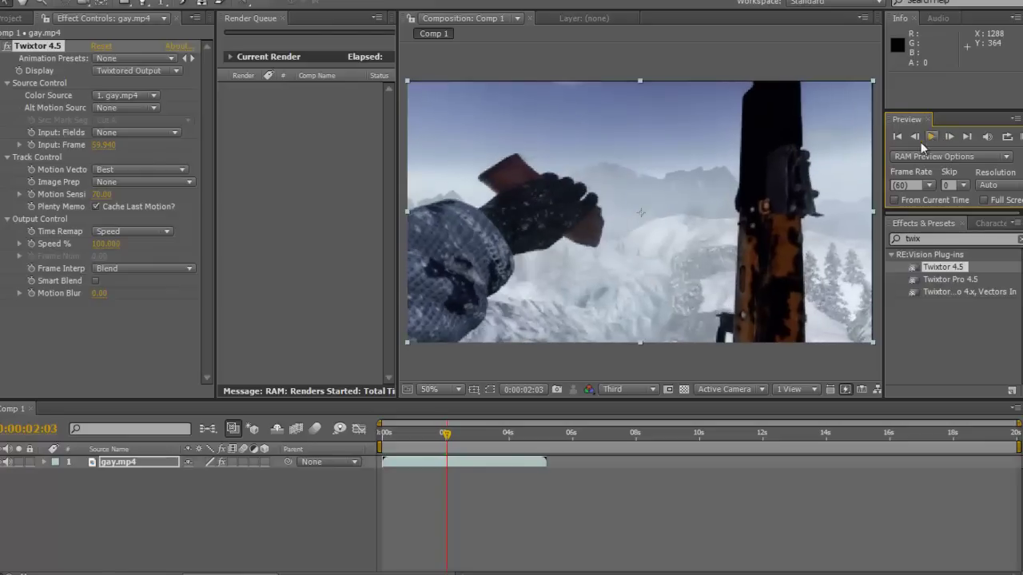
{"action": "left_click", "coordinate": [474, 461]}
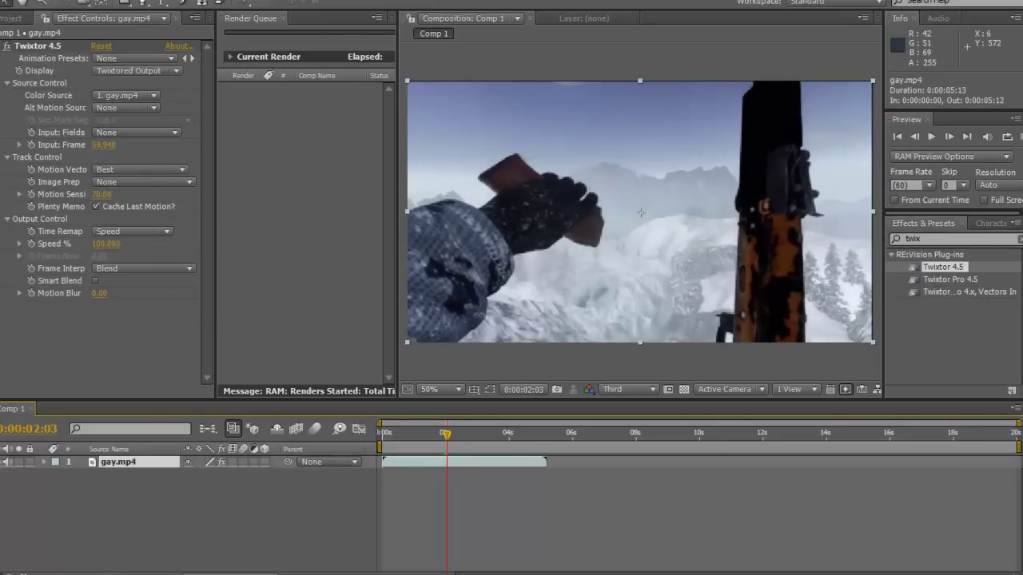
{"action": "left_click", "coordinate": [104, 1]}
- Give the layer Pixel Motion frame blending and turn on the Frame Blending switch
{"action": "mouse_move", "coordinate": [152, 171]}
{"action": "left_click", "coordinate": [422, 203]}
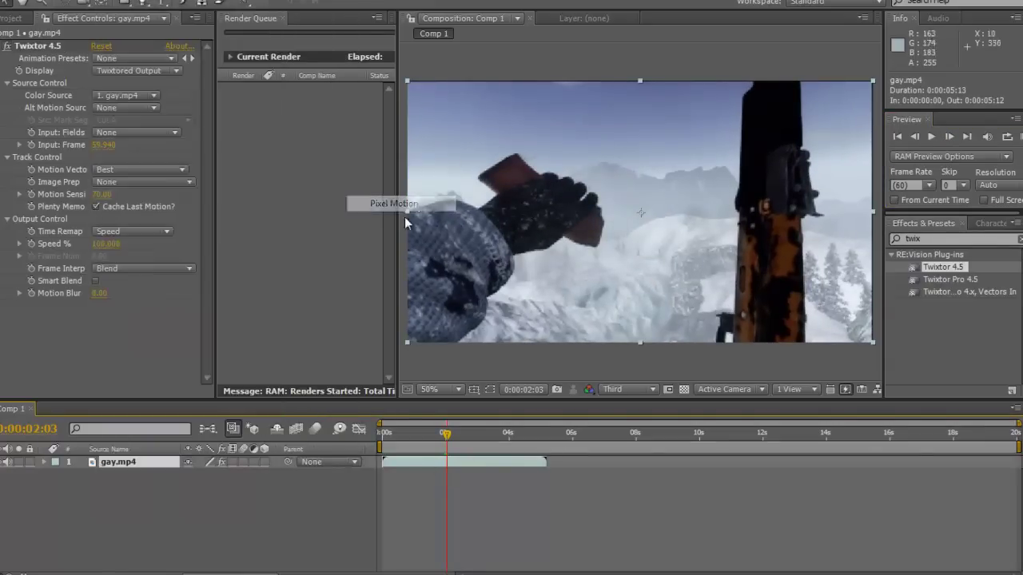
{"action": "left_click", "coordinate": [296, 428]}
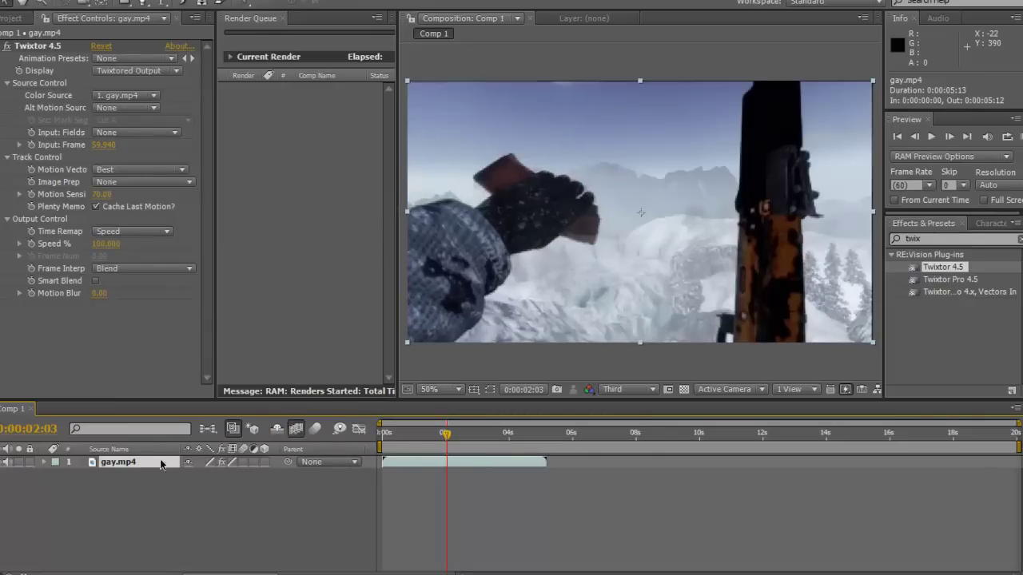
- Reveal Twixtor 4.5 Output Control and set a Speed % keyframe at 0s
{"action": "left_click", "coordinate": [44, 463]}
{"action": "key", "text": "Home"}
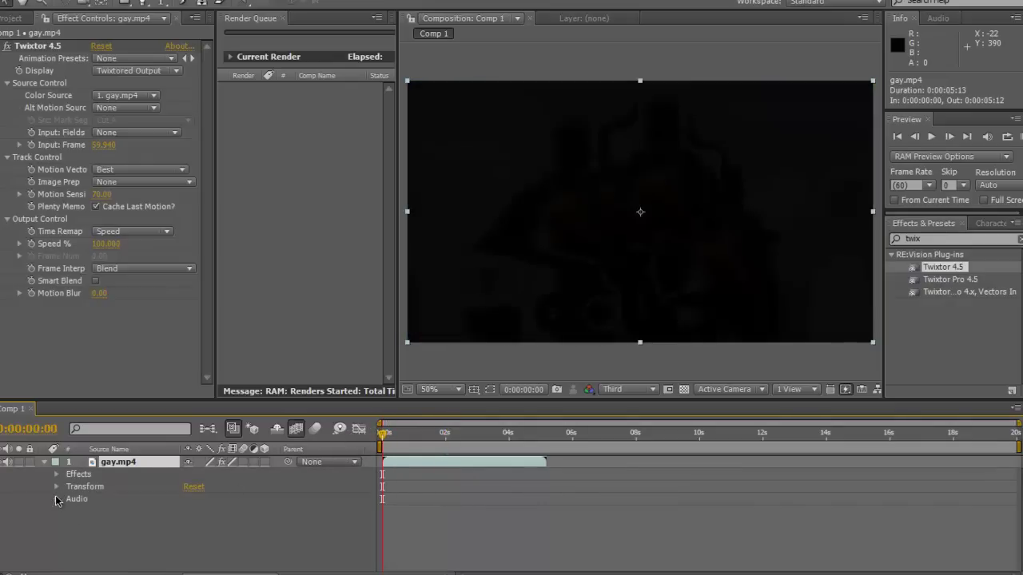
{"action": "left_click", "coordinate": [57, 475]}
{"action": "left_click", "coordinate": [69, 486]}
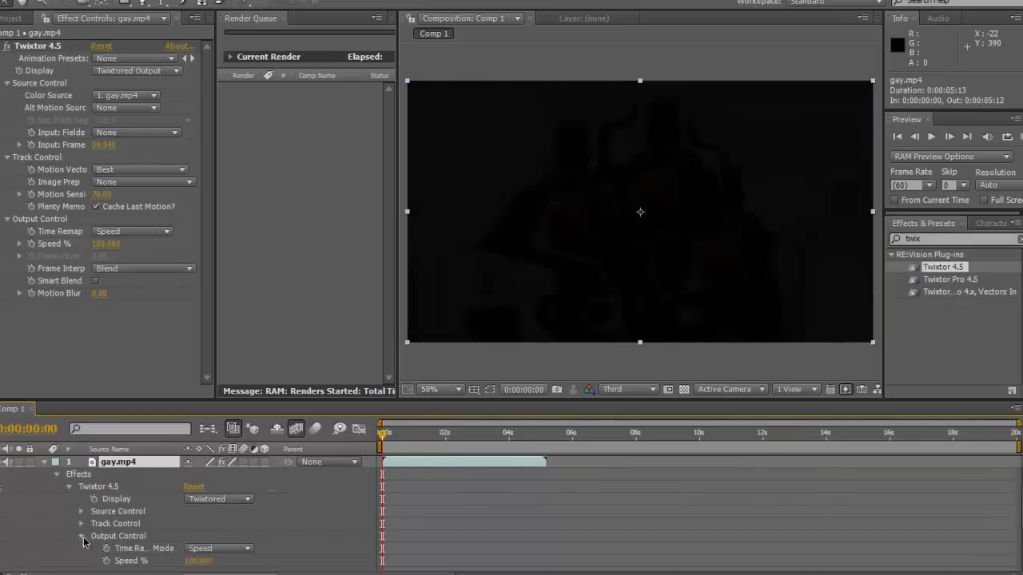
{"action": "left_click", "coordinate": [82, 536]}
{"action": "scroll", "coordinate": [88, 539], "scroll_direction": "down", "scroll_amount": 2}
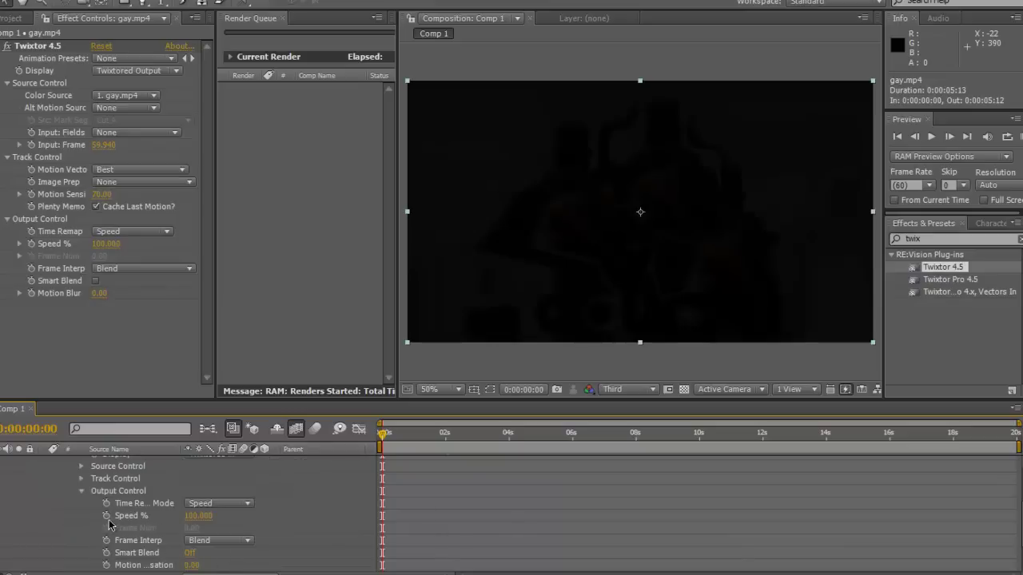
{"action": "left_click", "coordinate": [106, 515]}
{"action": "scroll", "coordinate": [160, 512], "scroll_direction": "up", "scroll_amount": 2}
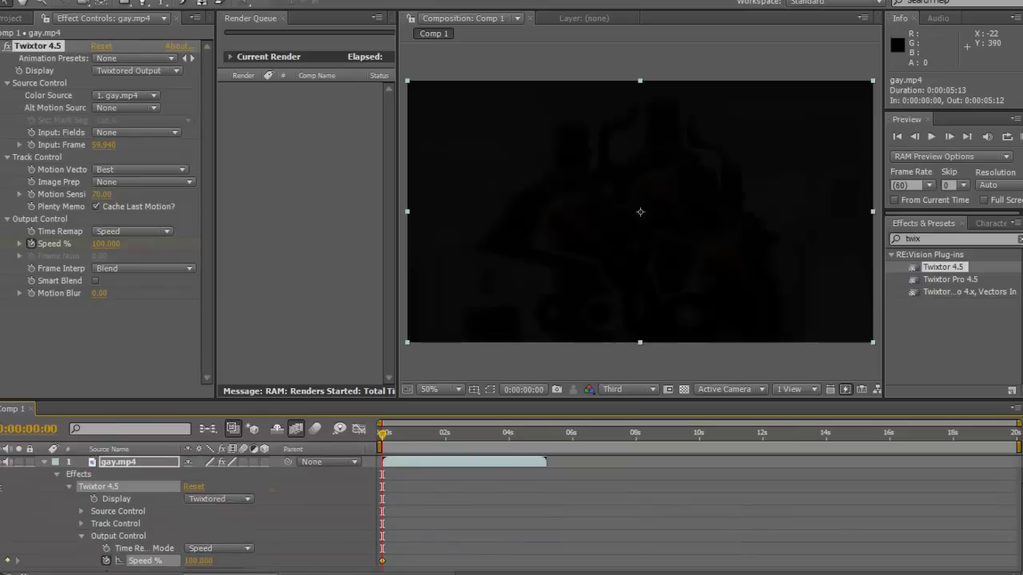
- Scrub to 0:00:01:45 and add a Speed % keyframe at 100 there
{"action": "left_click", "coordinate": [421, 444]}
{"action": "left_click", "coordinate": [421, 444]}
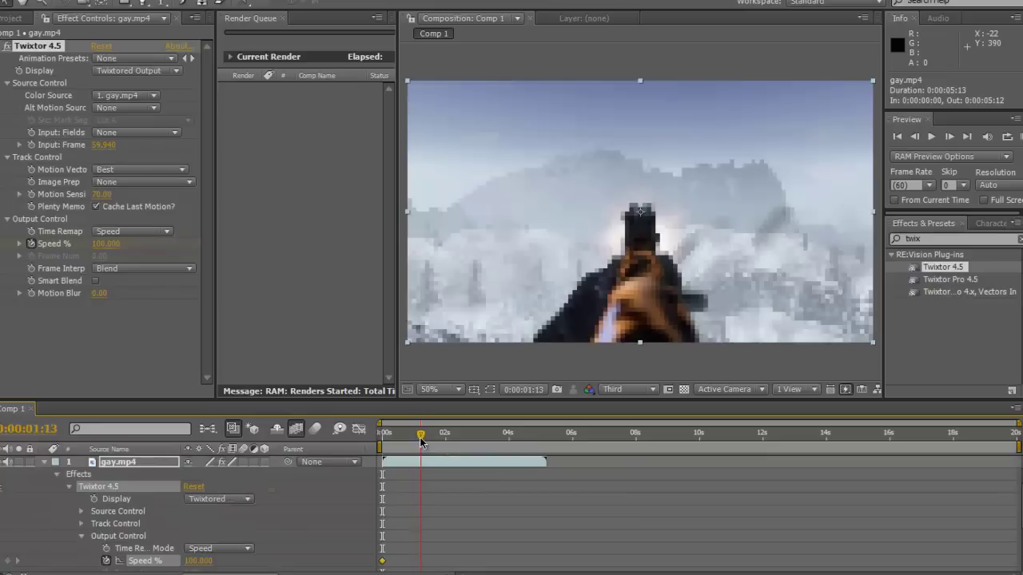
{"action": "left_click", "coordinate": [423, 442]}
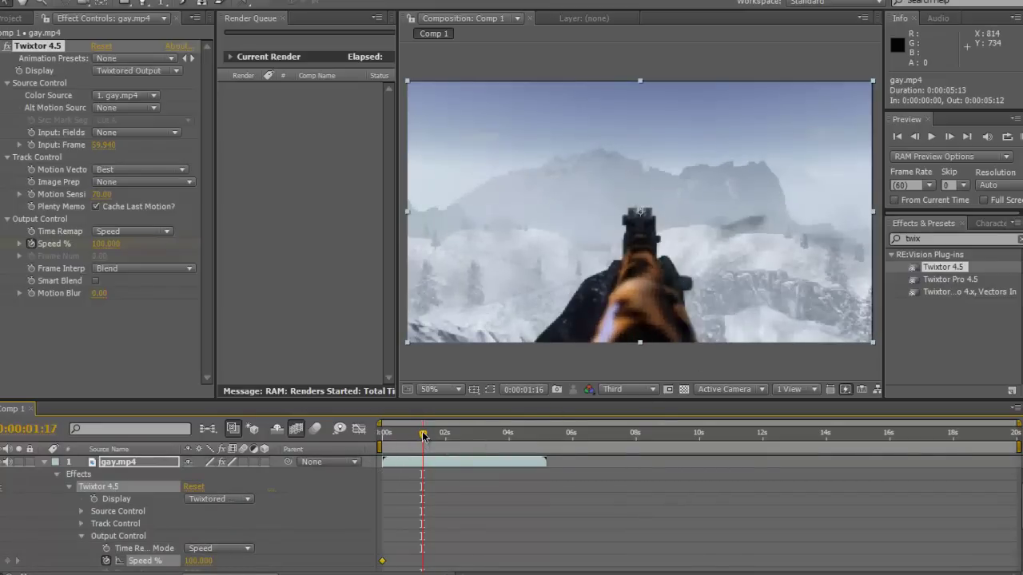
{"action": "mouse_move", "coordinate": [425, 436]}
{"action": "left_mouse_down"}
{"action": "mouse_move", "coordinate": [445, 432]}
{"action": "mouse_move", "coordinate": [436, 433]}
{"action": "left_mouse_up"}
{"action": "left_click", "coordinate": [13, 562]}
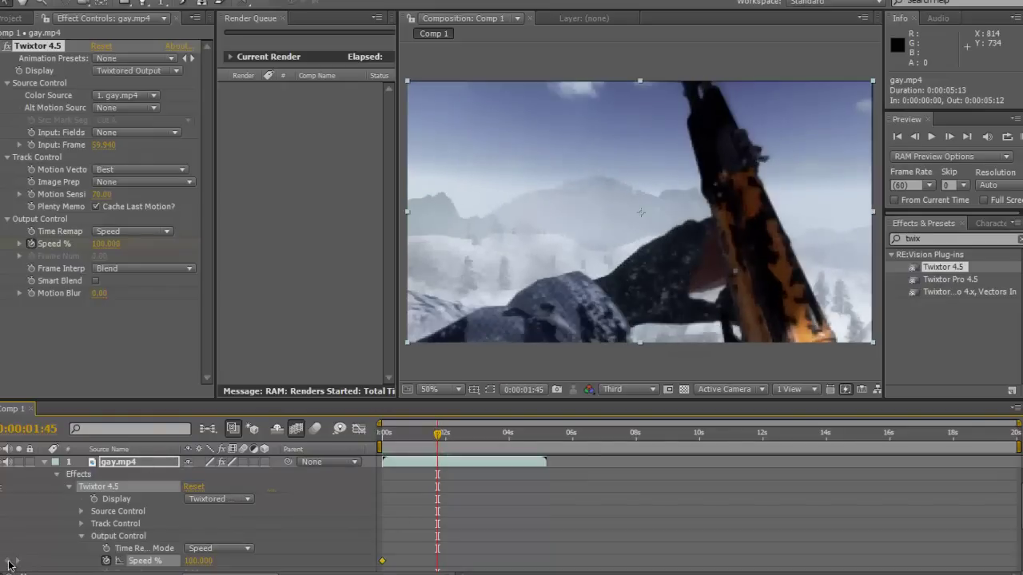
- One frame later, set Twixtor Speed % to 1.5 for slow motion
{"action": "left_click", "coordinate": [948, 137]}
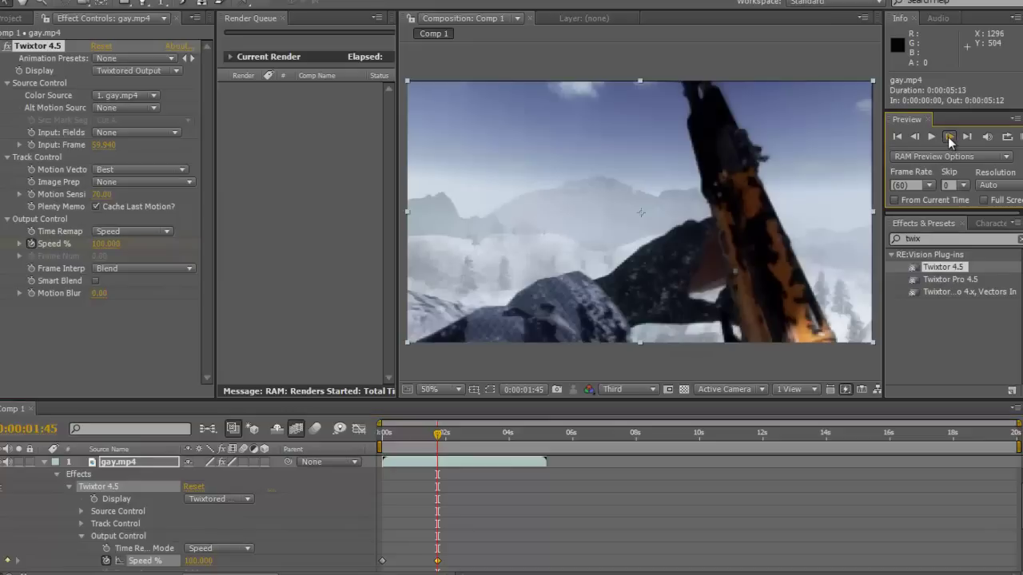
{"action": "left_click", "coordinate": [192, 561]}
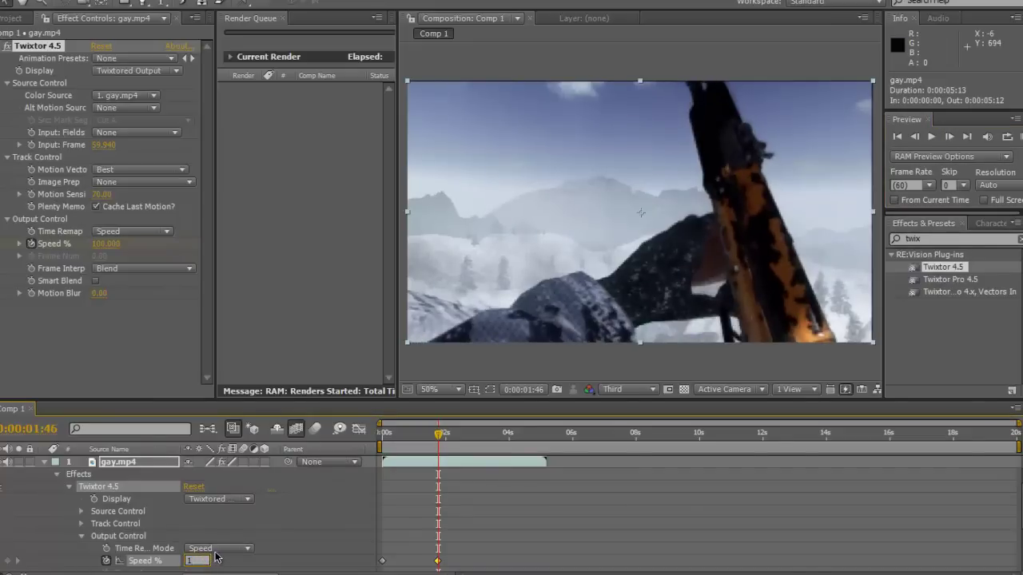
{"action": "type", "text": "1.5"}
{"action": "key", "text": "Return"}
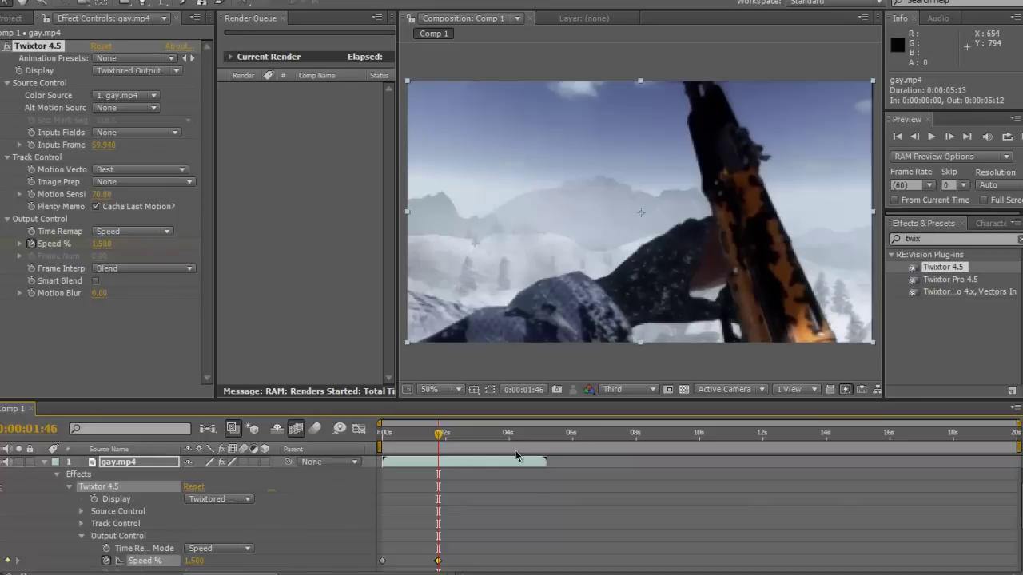
- At 0:00:04:45, set Speed % back to 100
{"action": "left_click", "coordinate": [535, 436]}
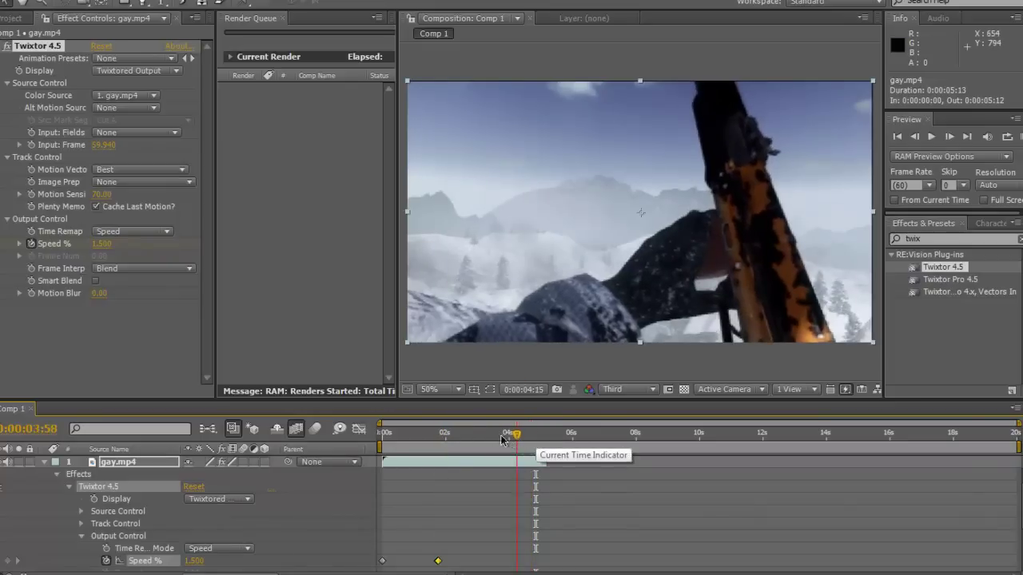
{"action": "left_click_drag", "start_coordinate": [493, 438], "coordinate": [531, 423]}
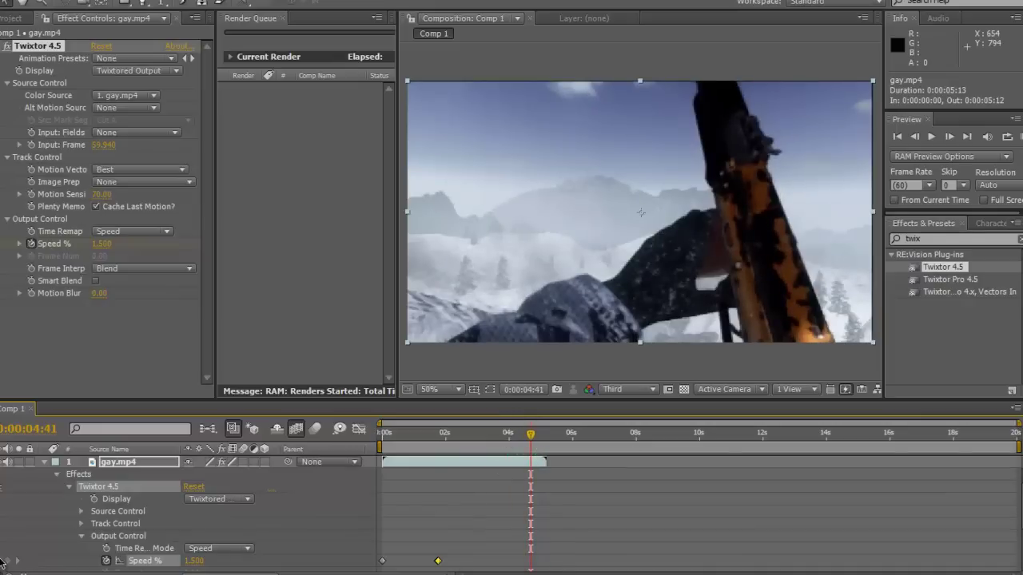
{"action": "left_click", "coordinate": [950, 138]}
{"action": "left_click", "coordinate": [952, 137]}
{"action": "left_click", "coordinate": [952, 137]}
{"action": "left_click", "coordinate": [953, 139]}
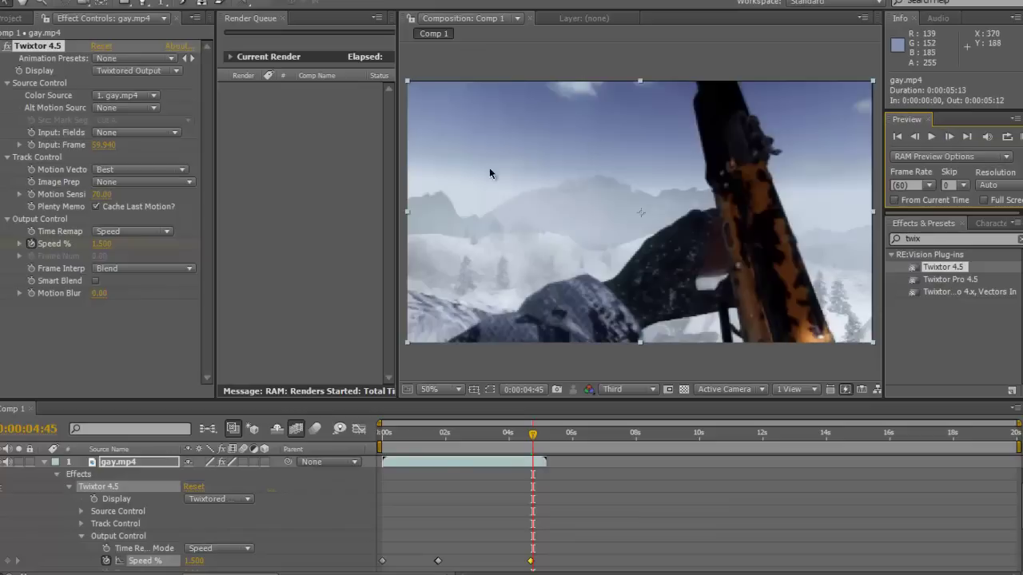
{"action": "left_click_drag", "start_coordinate": [194, 560], "coordinate": [207, 563]}
{"action": "left_click", "coordinate": [206, 563]}
{"action": "type", "text": "1"}
{"action": "type", "text": "000"}
{"action": "key", "text": "Return"}
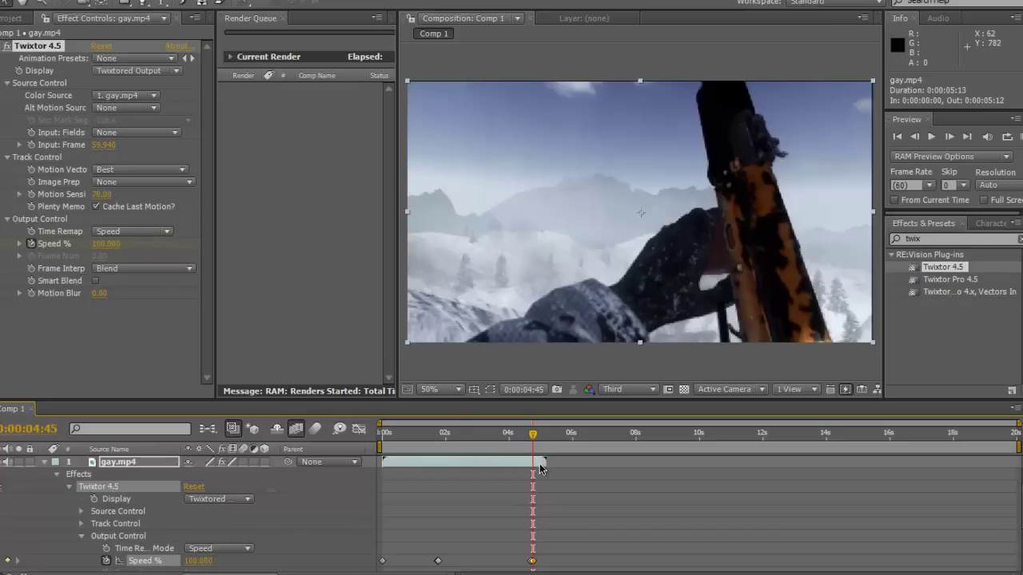
- Enable Time Remapping on gay.mp4 and drag its out point to the 20-second comp end
{"action": "left_click", "coordinate": [115, 2]}
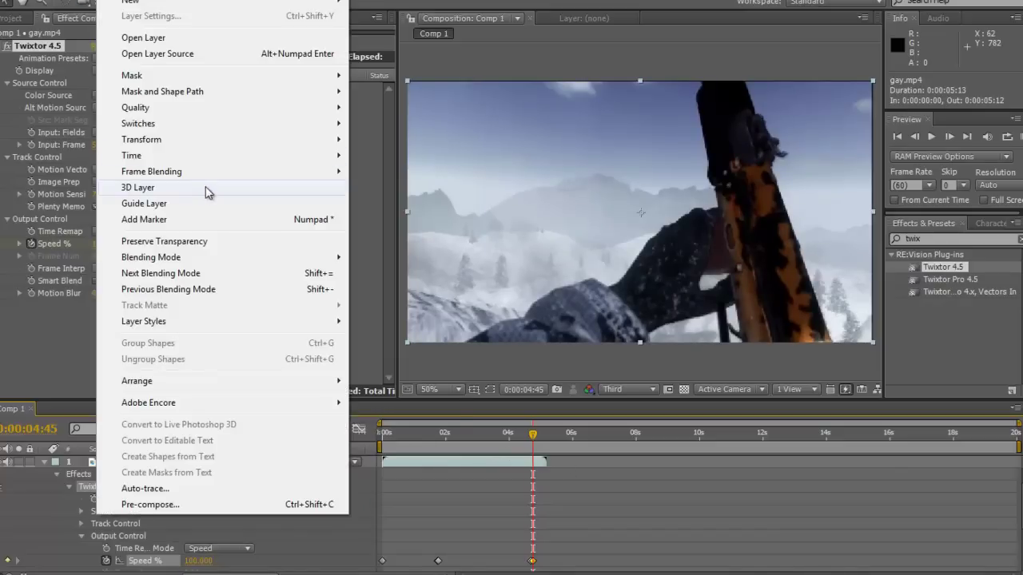
{"action": "mouse_move", "coordinate": [200, 163]}
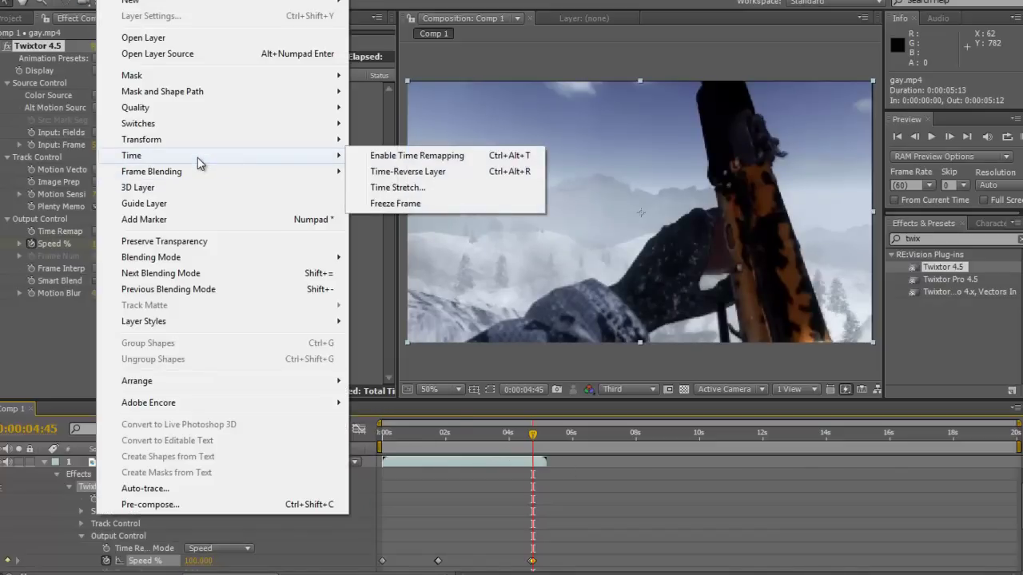
{"action": "left_click", "coordinate": [464, 156]}
{"action": "left_click_drag", "start_coordinate": [547, 472], "coordinate": [1017, 468]}
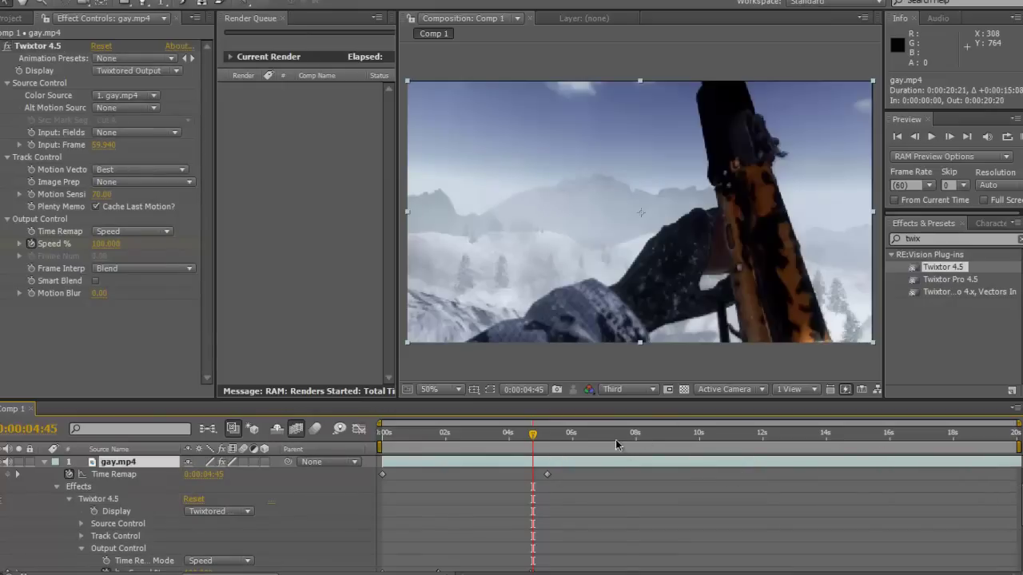
{"action": "left_click_drag", "start_coordinate": [615, 440], "coordinate": [558, 441]}
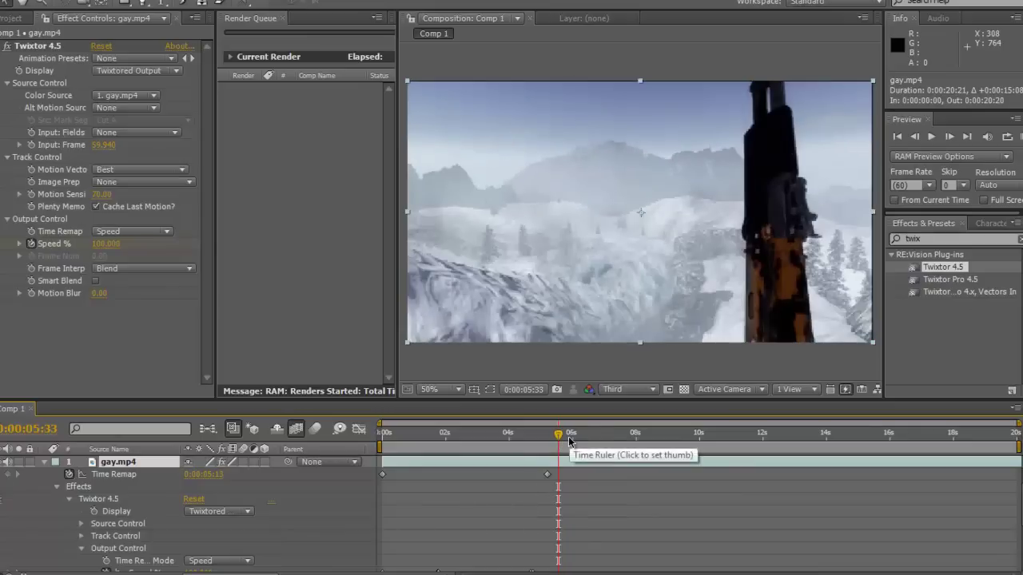
- Move to 0:00:05:53 and add a Speed % keyframe of 100 there
{"action": "left_click", "coordinate": [569, 441]}
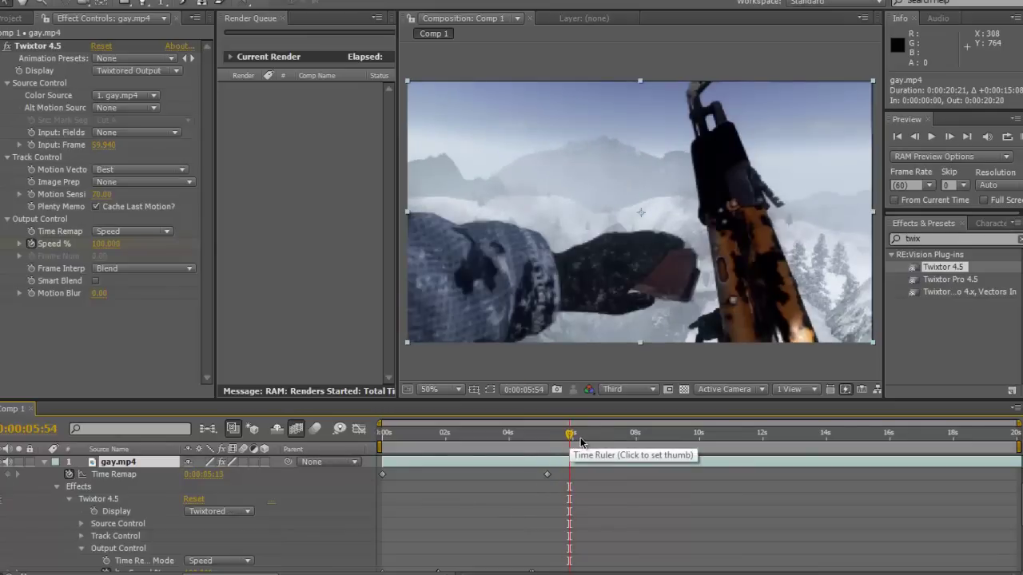
{"action": "left_click", "coordinate": [915, 137]}
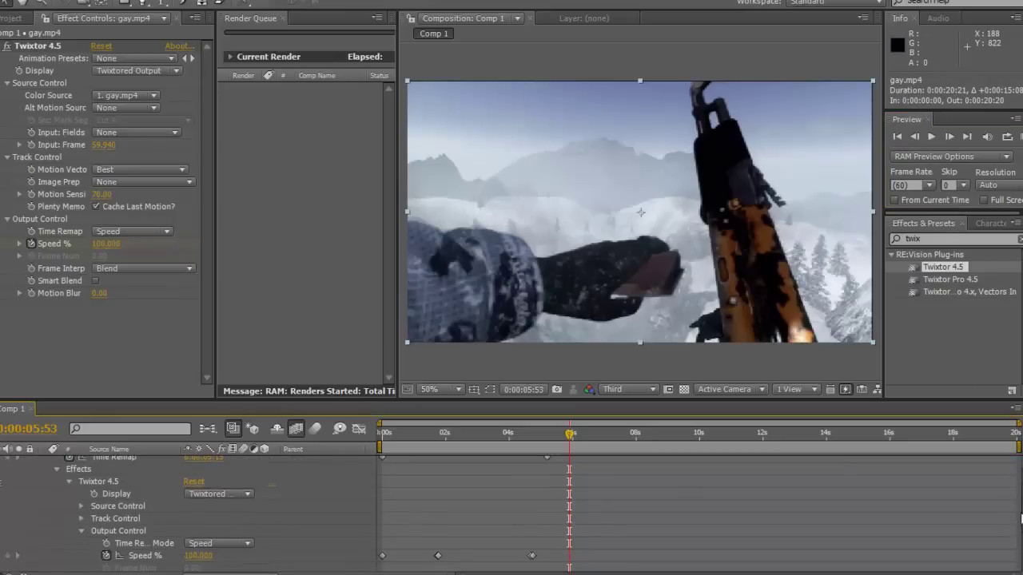
{"action": "scroll", "coordinate": [901, 501], "scroll_direction": "down", "scroll_amount": 1}
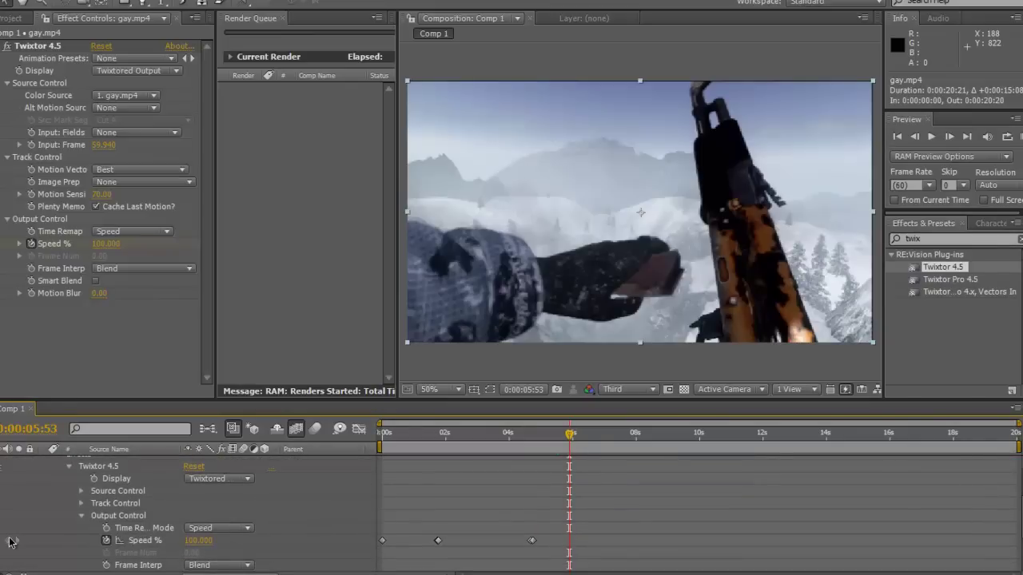
{"action": "left_click", "coordinate": [7, 540]}
{"action": "scroll", "coordinate": [1017, 515], "scroll_direction": "up", "scroll_amount": 1}
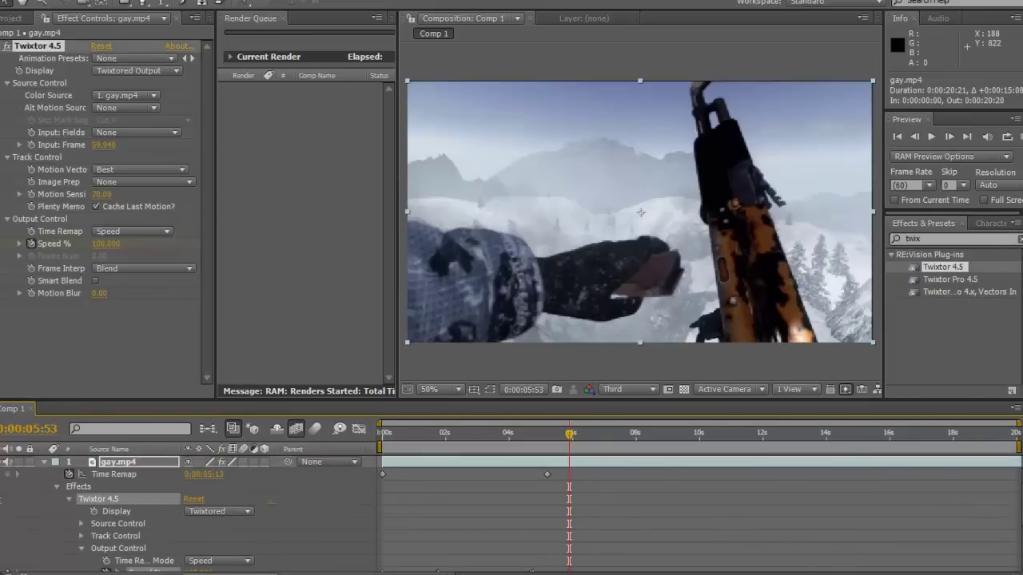
- Ramp Twixtor Speed % down to 1 at 0:00:05:54 and back to 100 at 0:00:09:06
{"action": "scroll", "coordinate": [1015, 511], "scroll_direction": "down", "scroll_amount": 1}
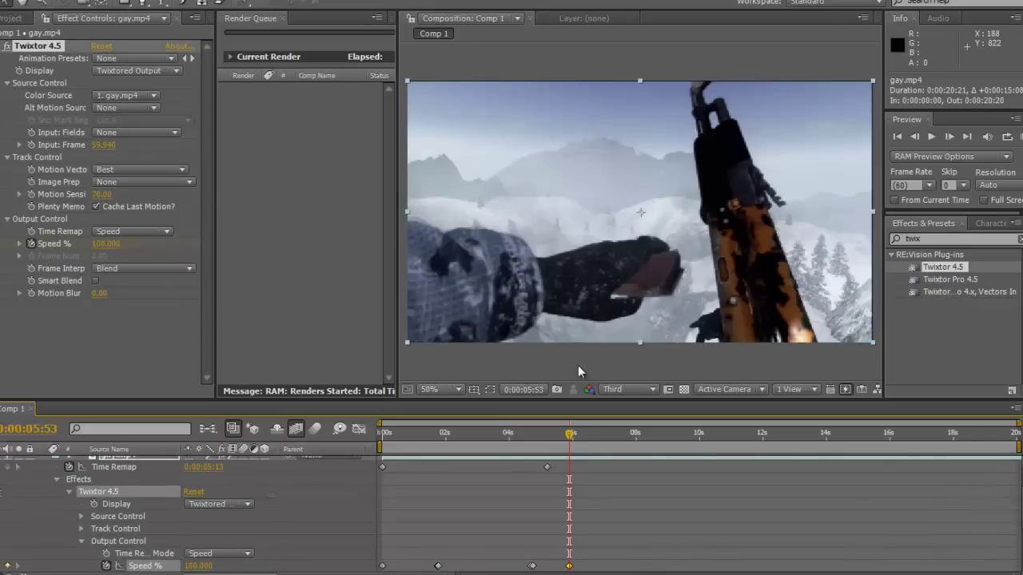
{"action": "left_click", "coordinate": [947, 138]}
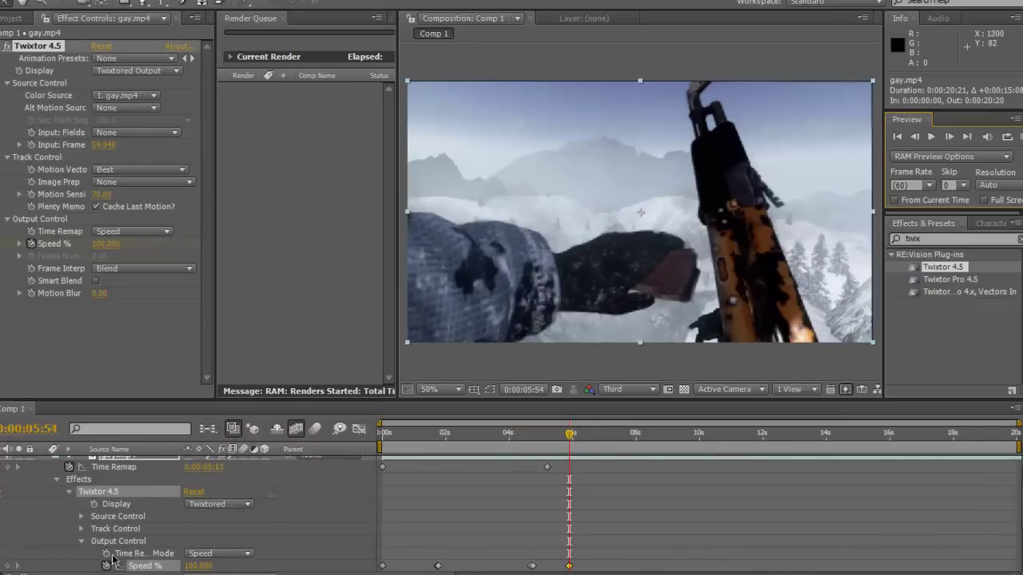
{"action": "left_click", "coordinate": [195, 566]}
{"action": "type", "text": "1"}
{"action": "key", "text": "Return"}
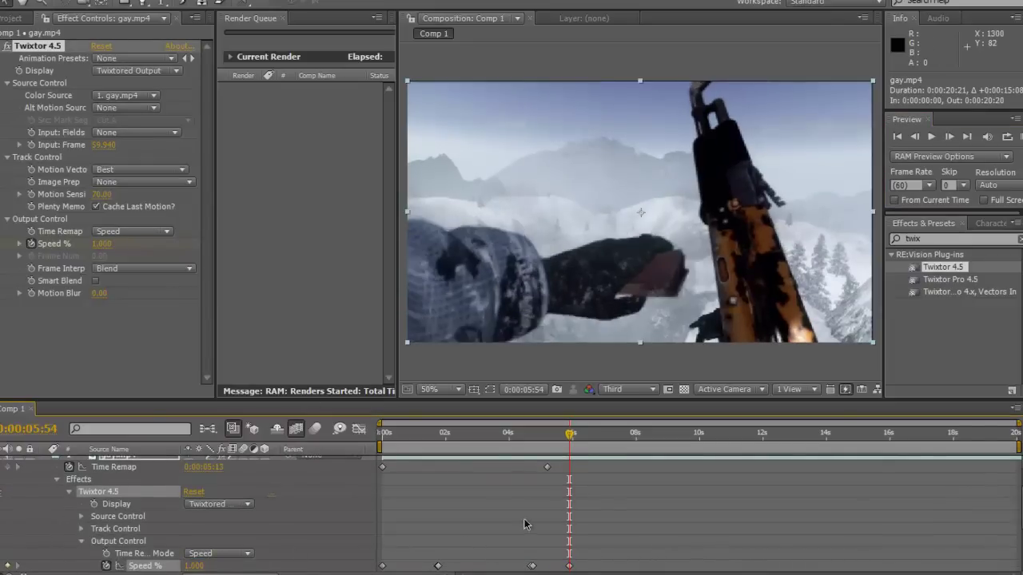
{"action": "left_click", "coordinate": [644, 434]}
{"action": "left_click", "coordinate": [670, 436]}
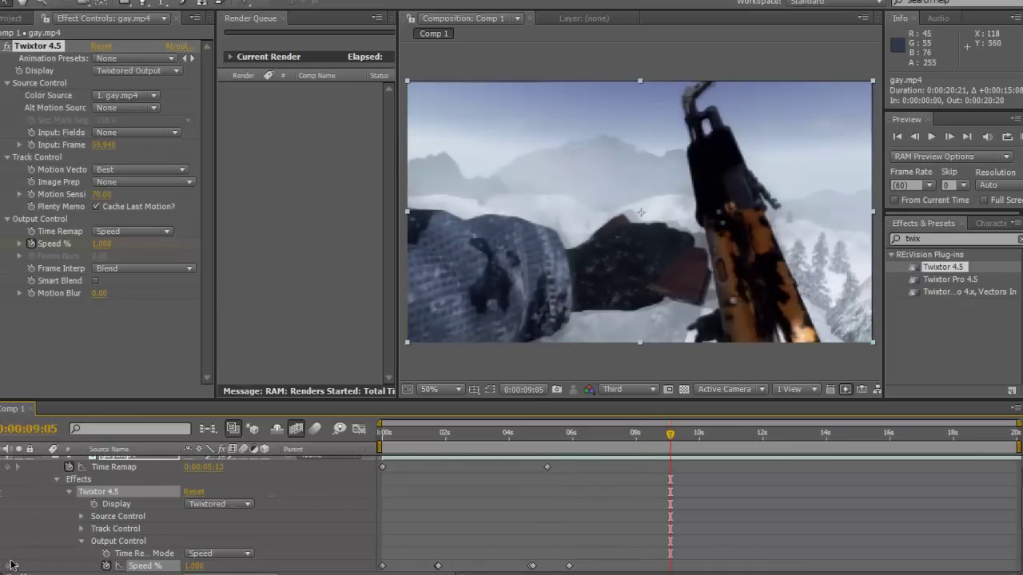
{"action": "left_click", "coordinate": [947, 137]}
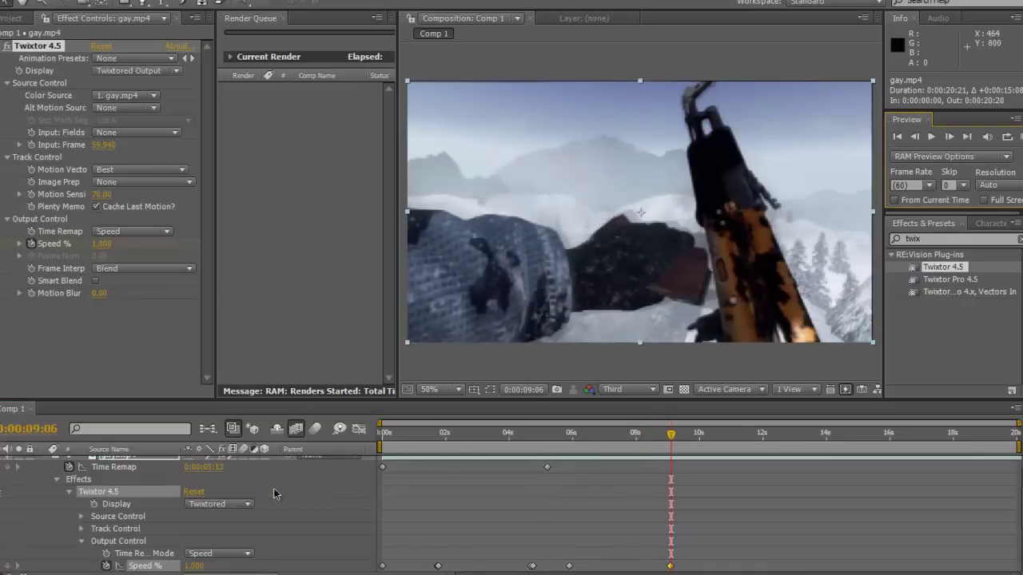
{"action": "left_click", "coordinate": [191, 565]}
{"action": "key", "text": "Return"}
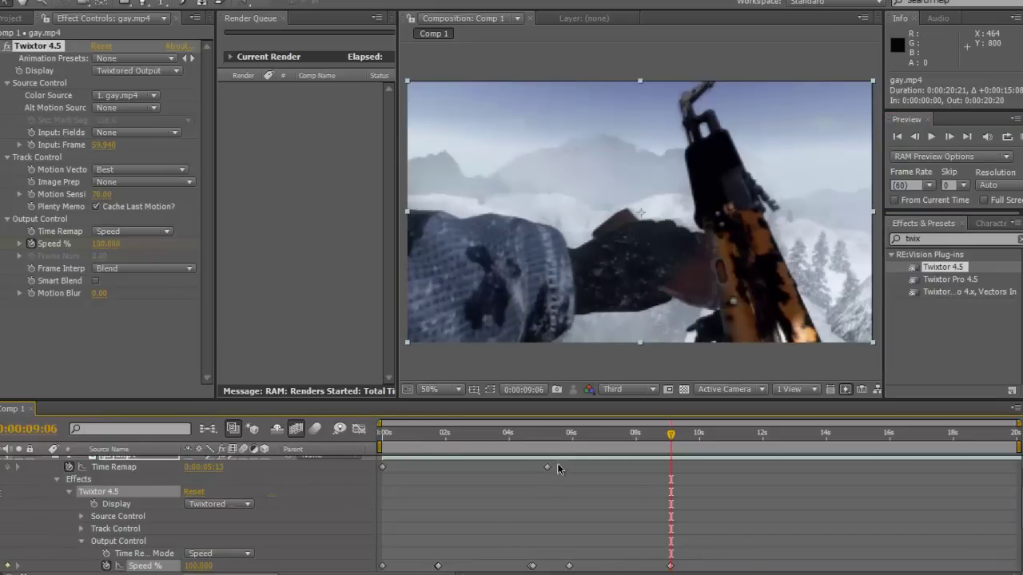
{"action": "mouse_move", "coordinate": [565, 447]}
{"action": "left_mouse_down"}
{"action": "mouse_move", "coordinate": [693, 434]}
{"action": "mouse_move", "coordinate": [686, 422]}
{"action": "left_mouse_up"}
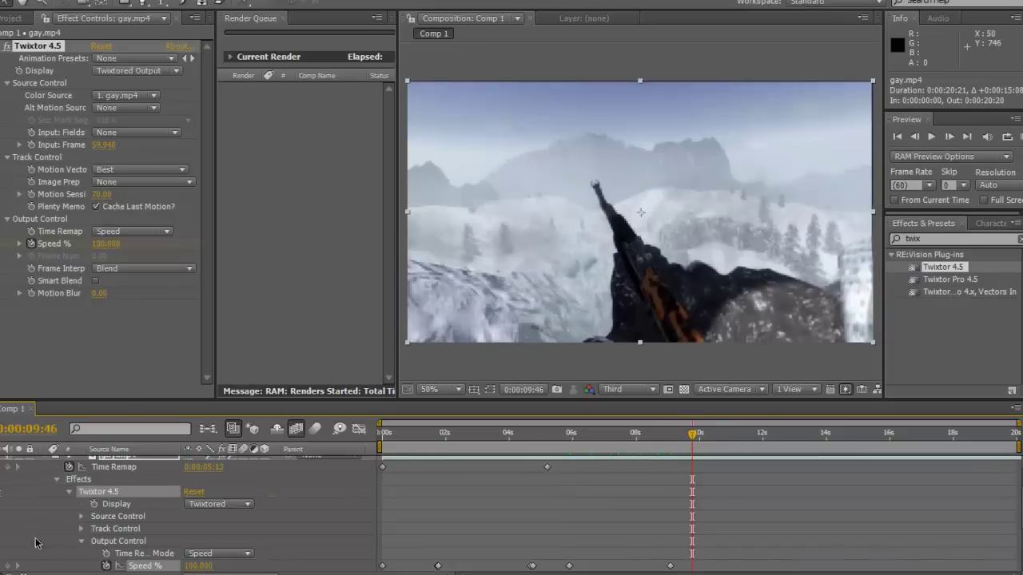
- Keyframe Speed % at 0:00:09:46, drop it to 1 at 9:47, and return to 100 at 13:01
{"action": "left_click", "coordinate": [8, 566]}
{"action": "left_click", "coordinate": [930, 136]}
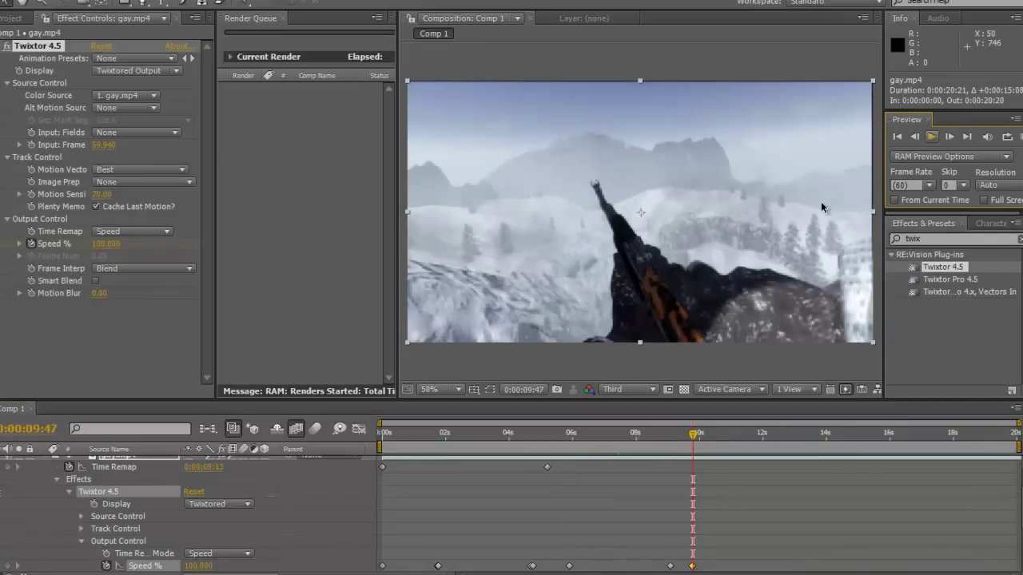
{"action": "left_click", "coordinate": [197, 565]}
{"action": "type", "text": "1"}
{"action": "key", "text": "Return"}
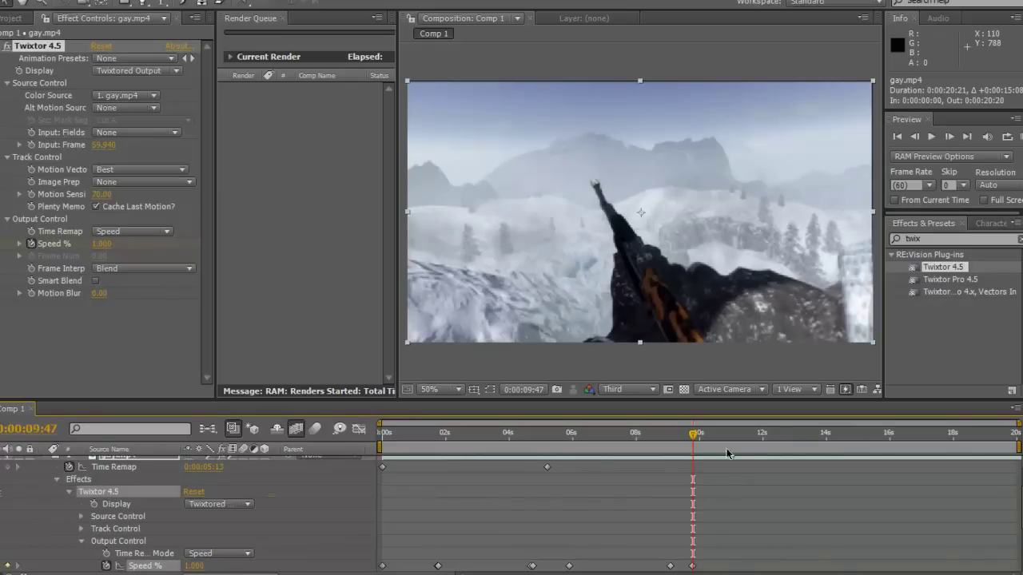
{"action": "left_click", "coordinate": [834, 438]}
{"action": "left_click", "coordinate": [796, 435]}
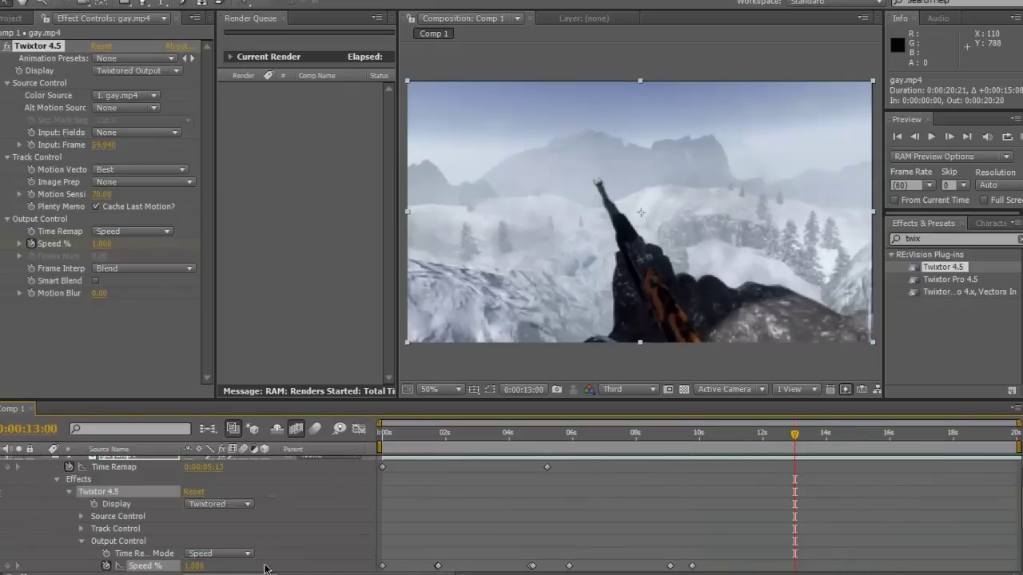
{"action": "left_click", "coordinate": [948, 137]}
{"action": "left_click", "coordinate": [194, 566]}
{"action": "type", "text": "100"}
{"action": "key", "text": "Return"}
{"action": "left_click_drag", "start_coordinate": [817, 432], "coordinate": [402, 432]}
{"action": "left_click", "coordinate": [465, 434]}
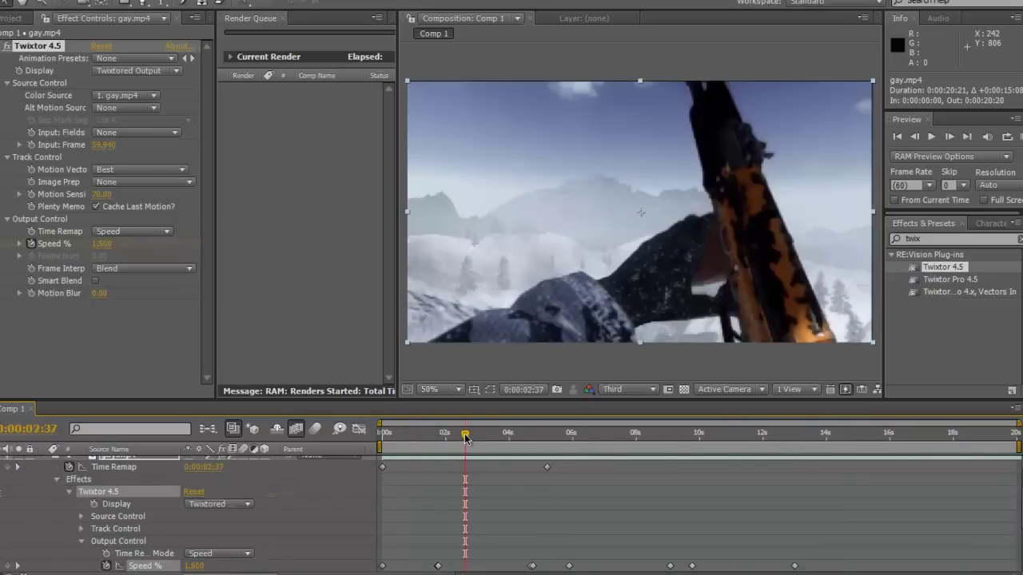
{"action": "left_click", "coordinate": [597, 456]}
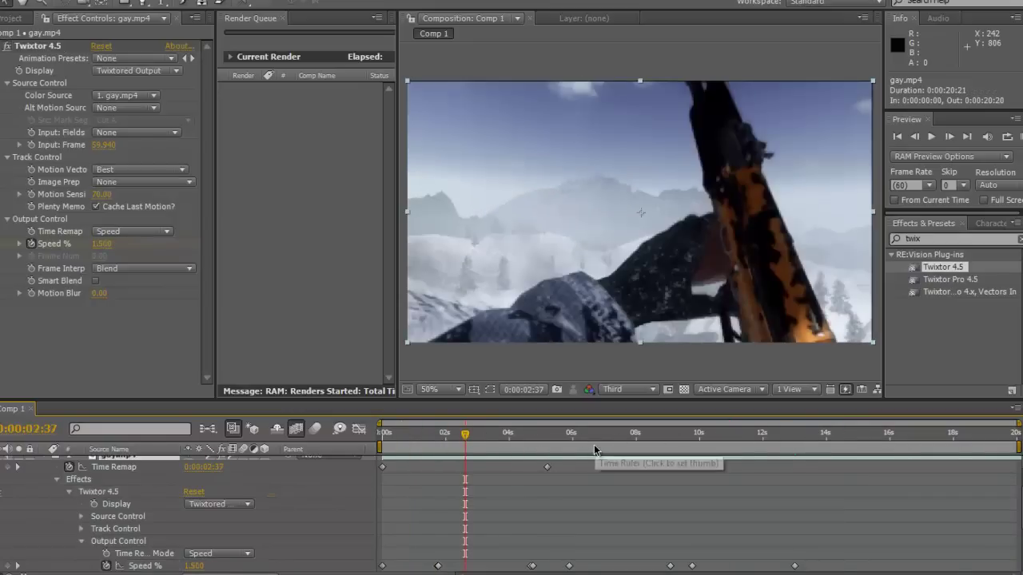
{"action": "left_click", "coordinate": [519, 434]}
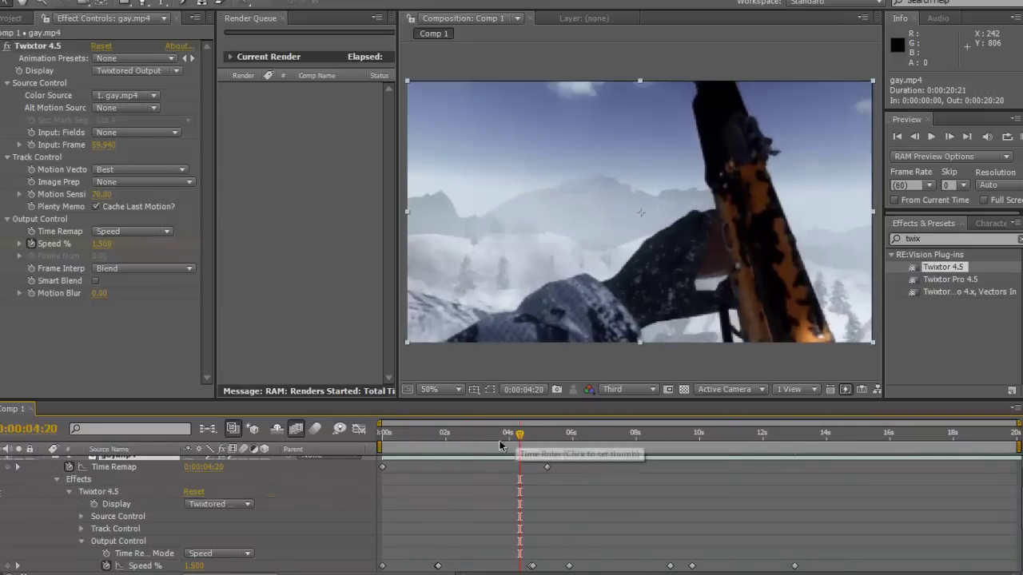